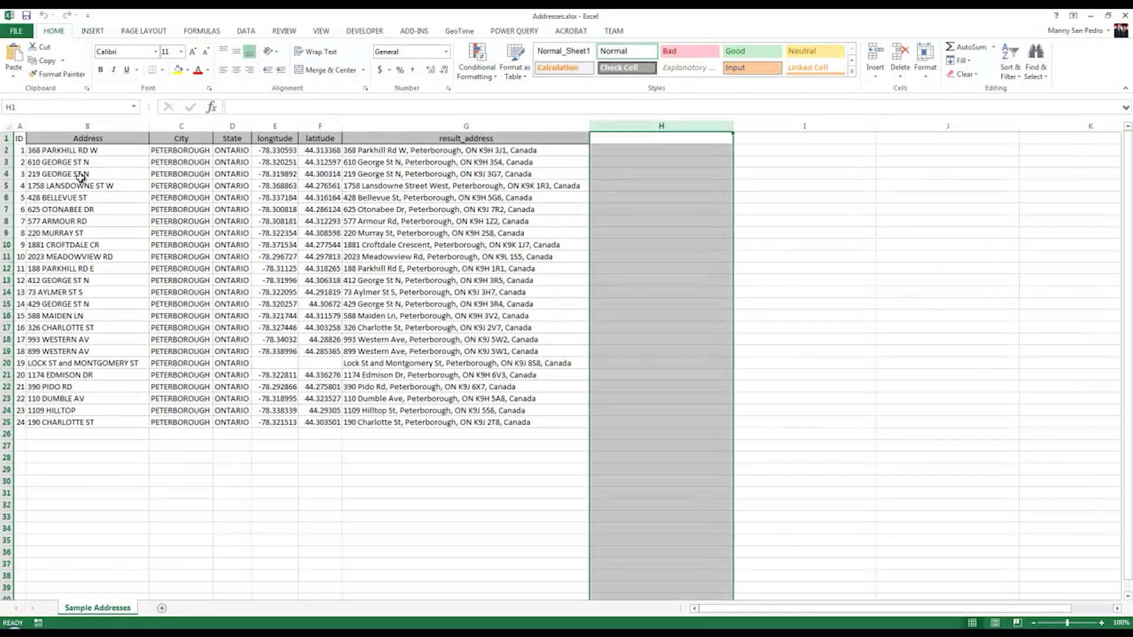
In Excel, select the Address, City, State, longitude and latitude header cells.
click(64, 138)
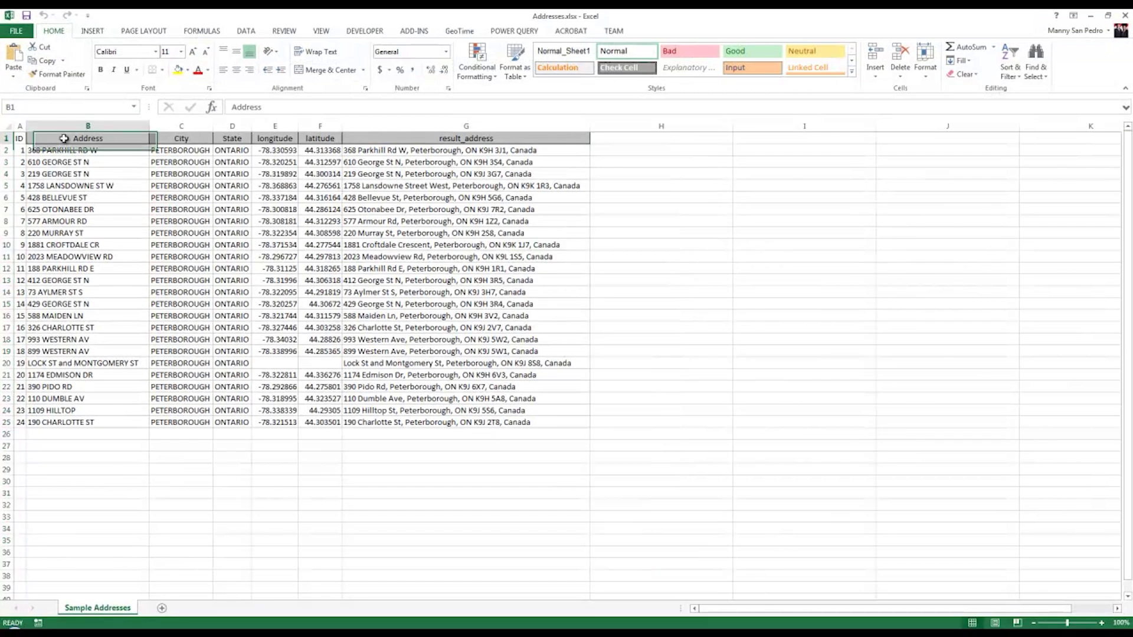
click(186, 138)
click(248, 137)
click(278, 139)
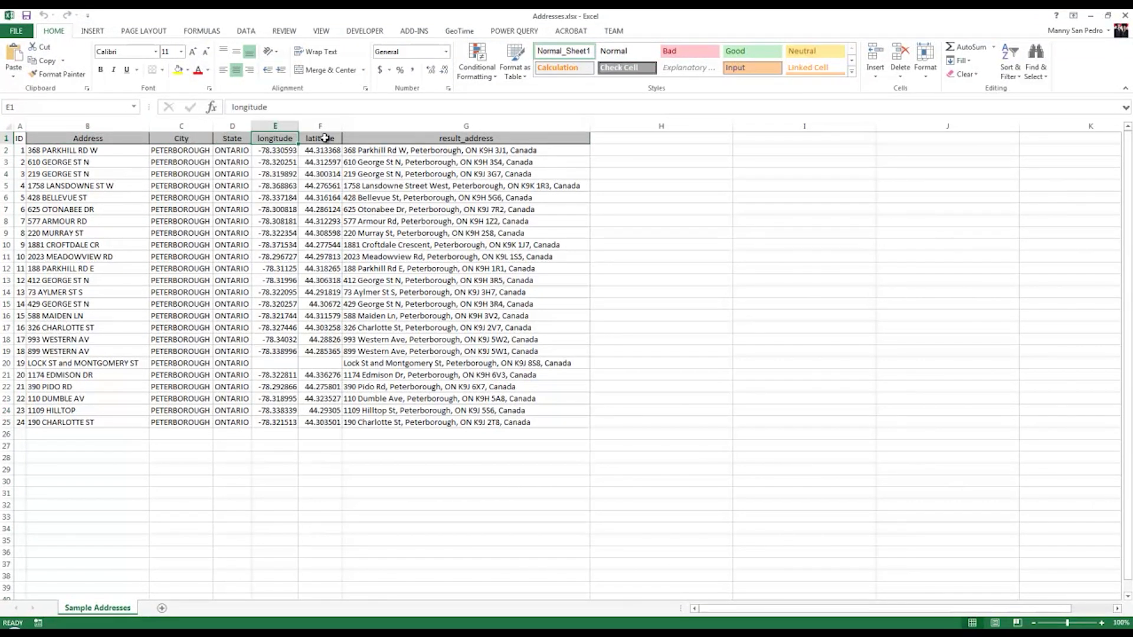
click(327, 138)
Select the longitude and latitude columns, then switch to the empty Analyst's Notebook chart.
click(276, 127)
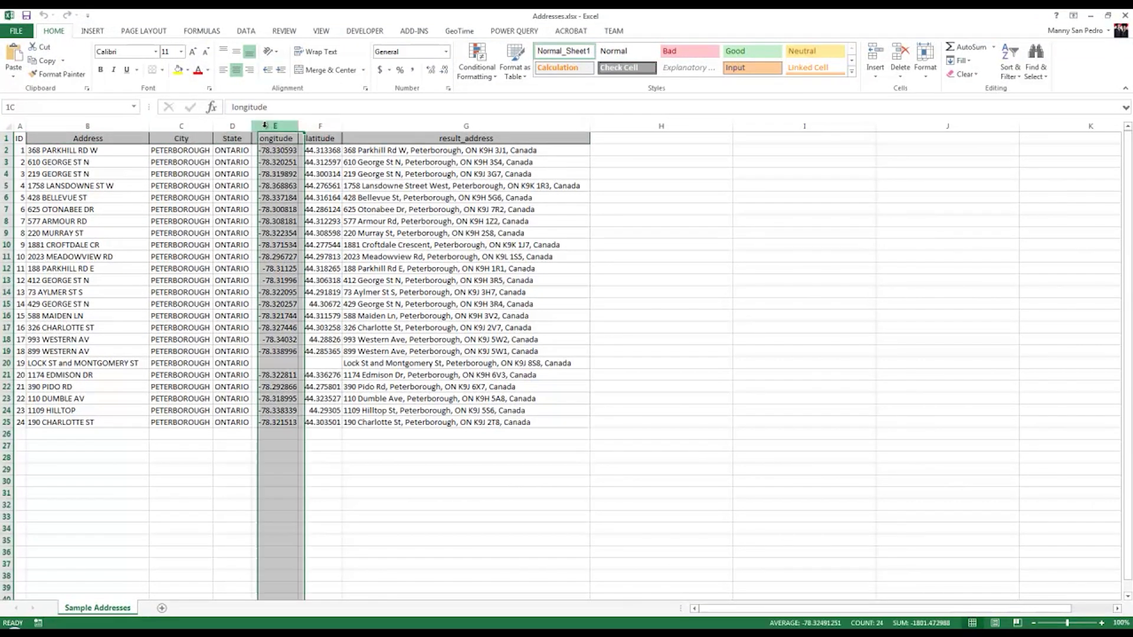
click(313, 124)
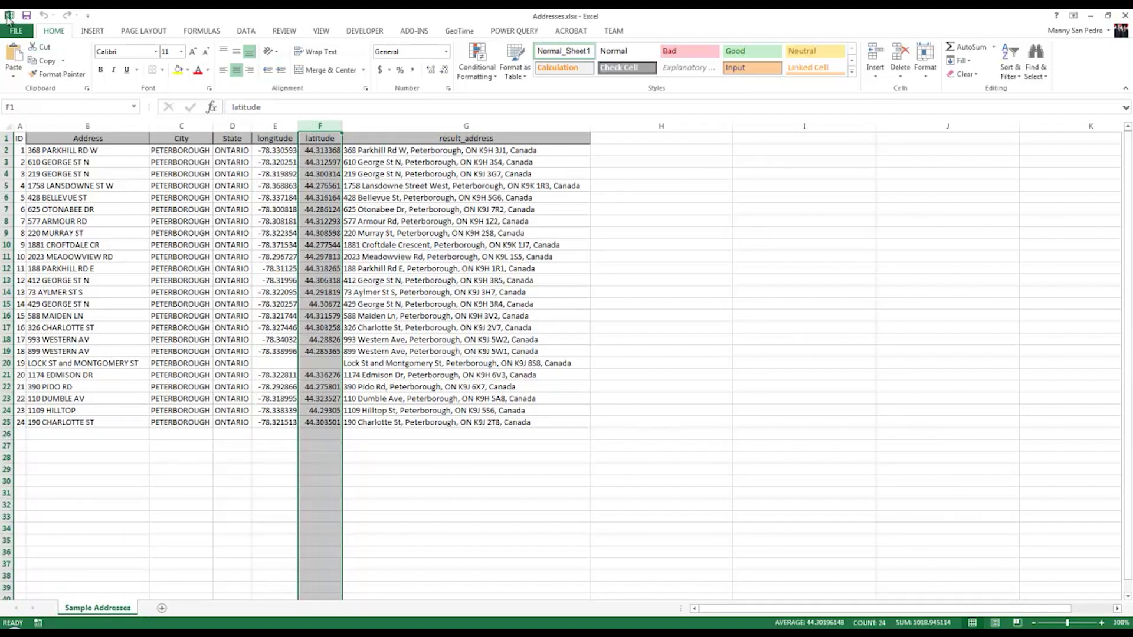
click(8, 15)
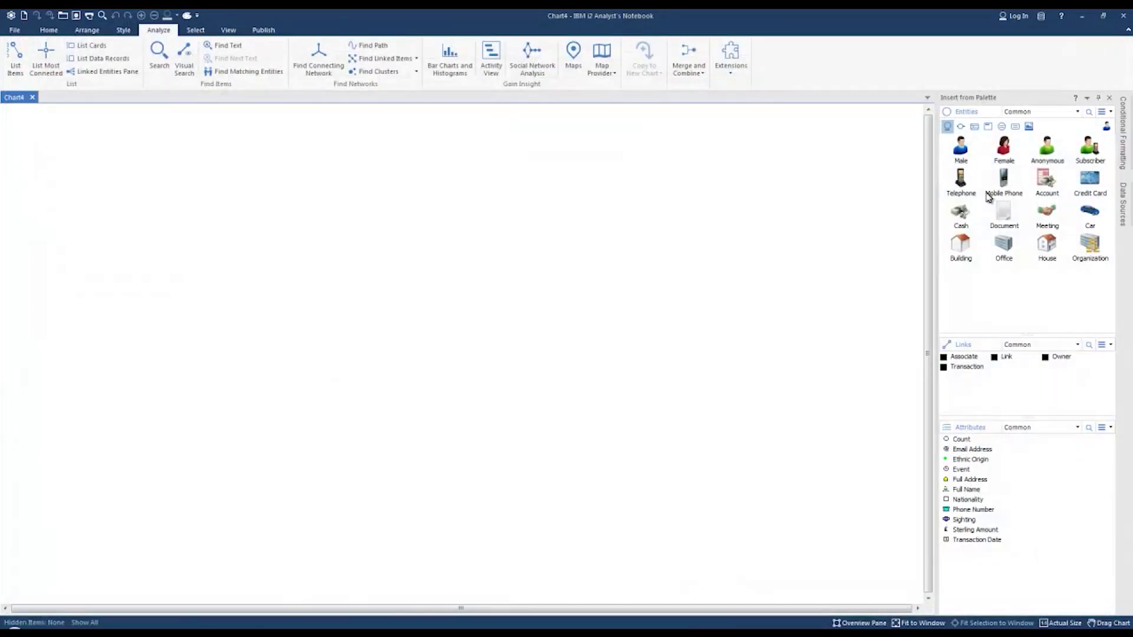
Import Addresses.xlsx from file using a newly created import specification.
click(53, 33)
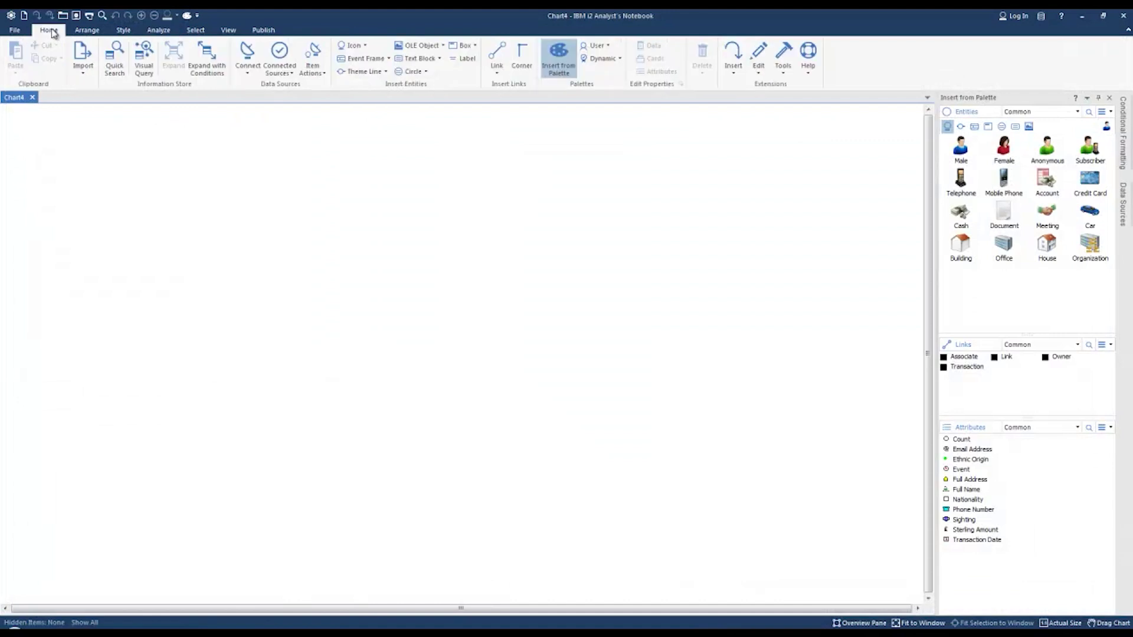
click(83, 63)
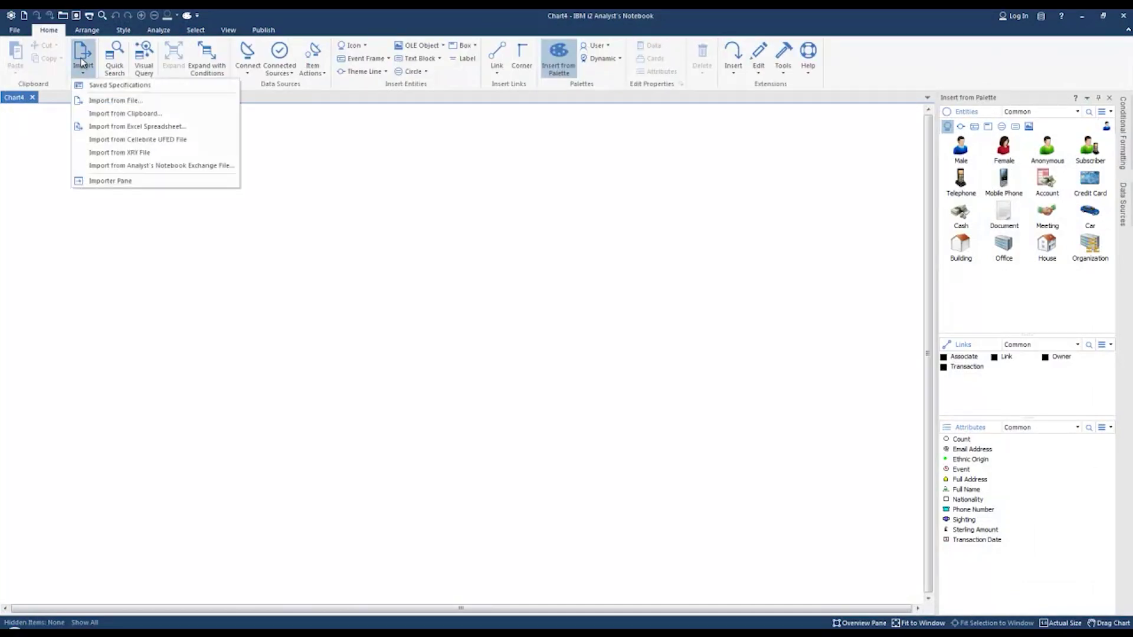
click(115, 101)
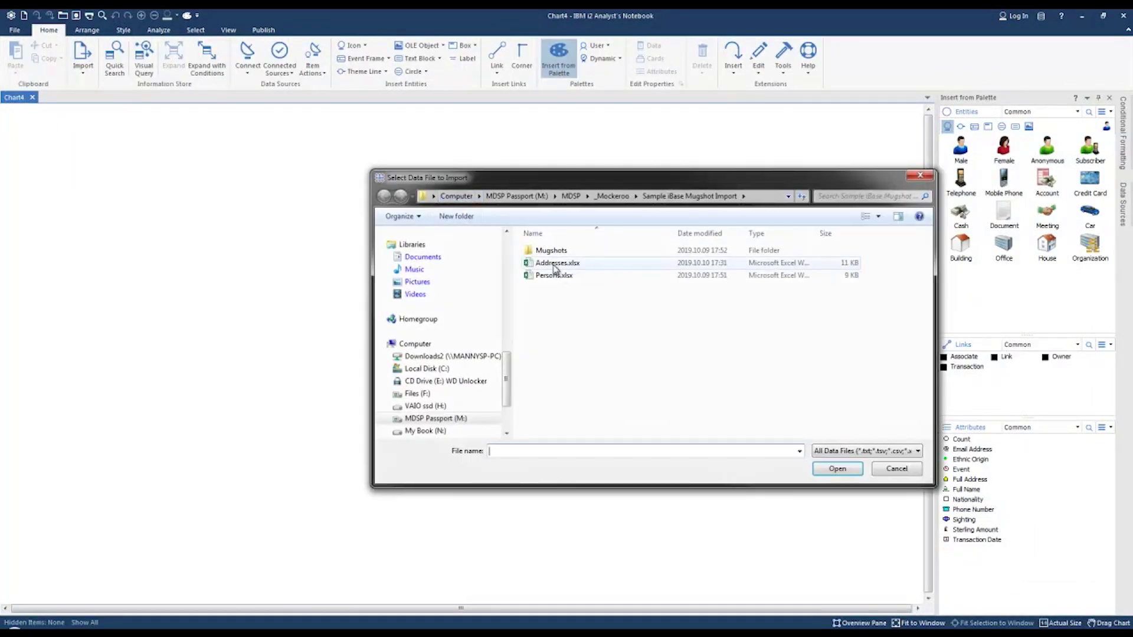
double_click(557, 263)
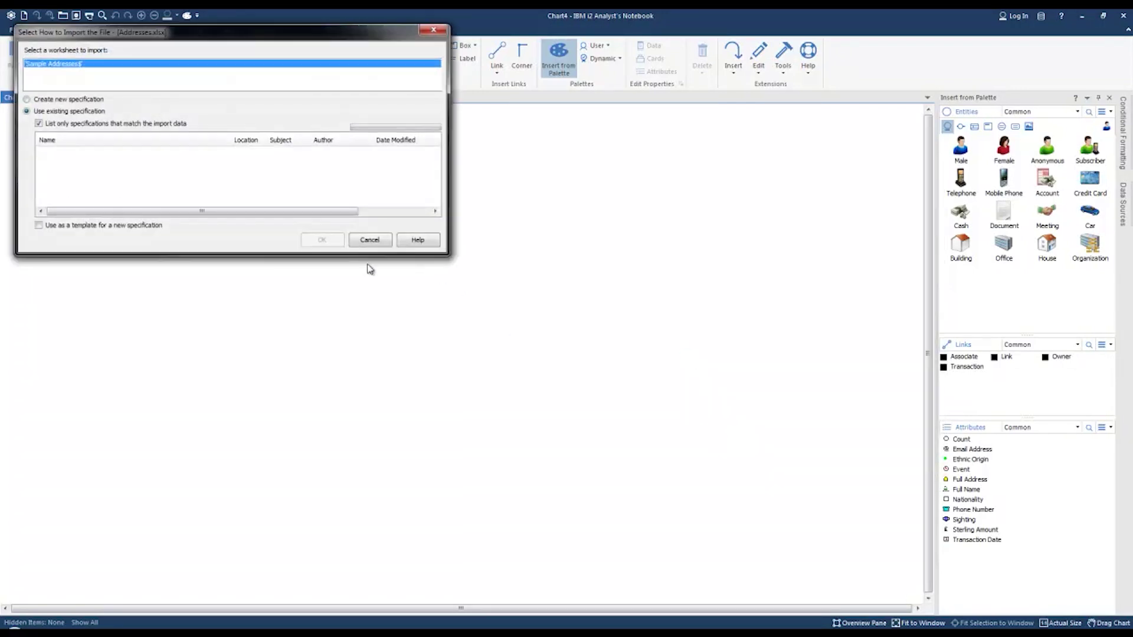
click(36, 100)
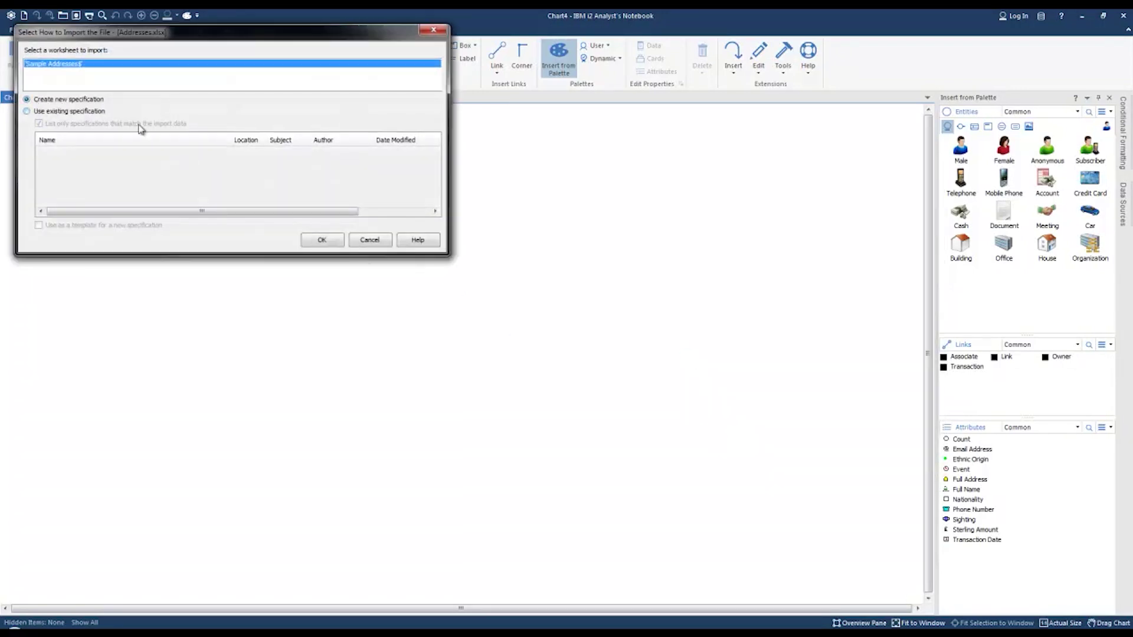
click(323, 240)
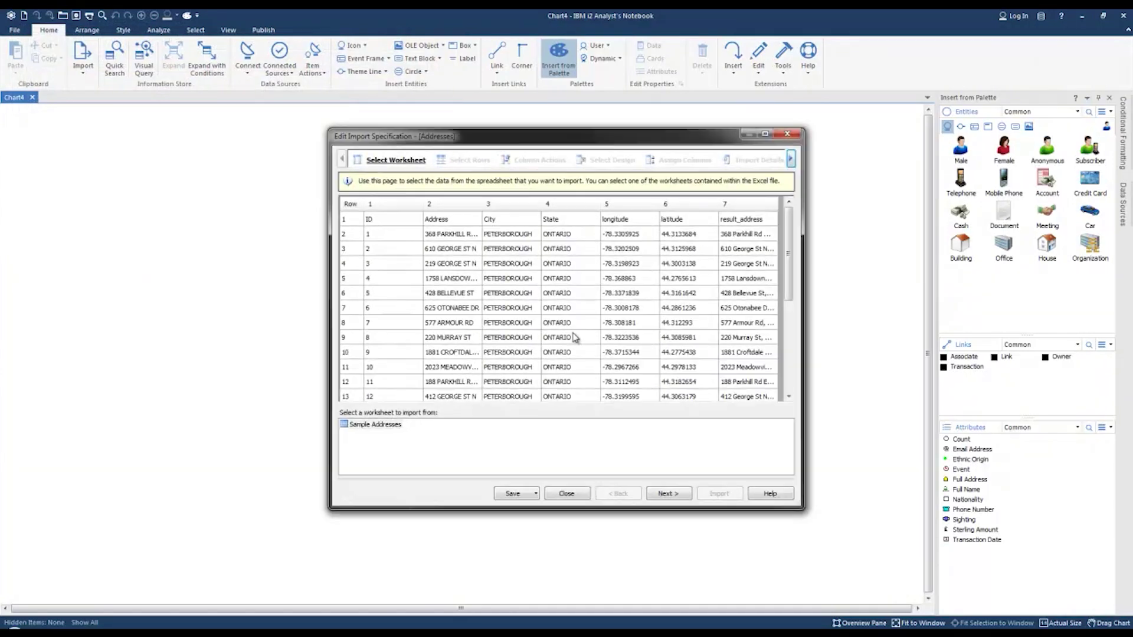
Take column headers from row 1 and choose the Entities only import design.
click(665, 494)
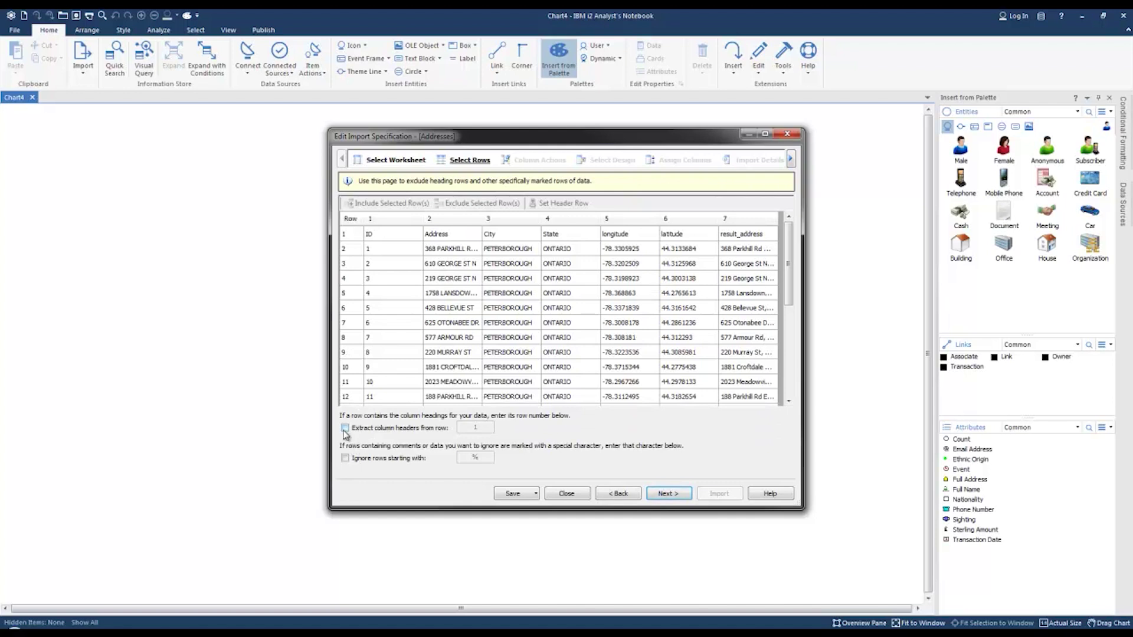
click(345, 428)
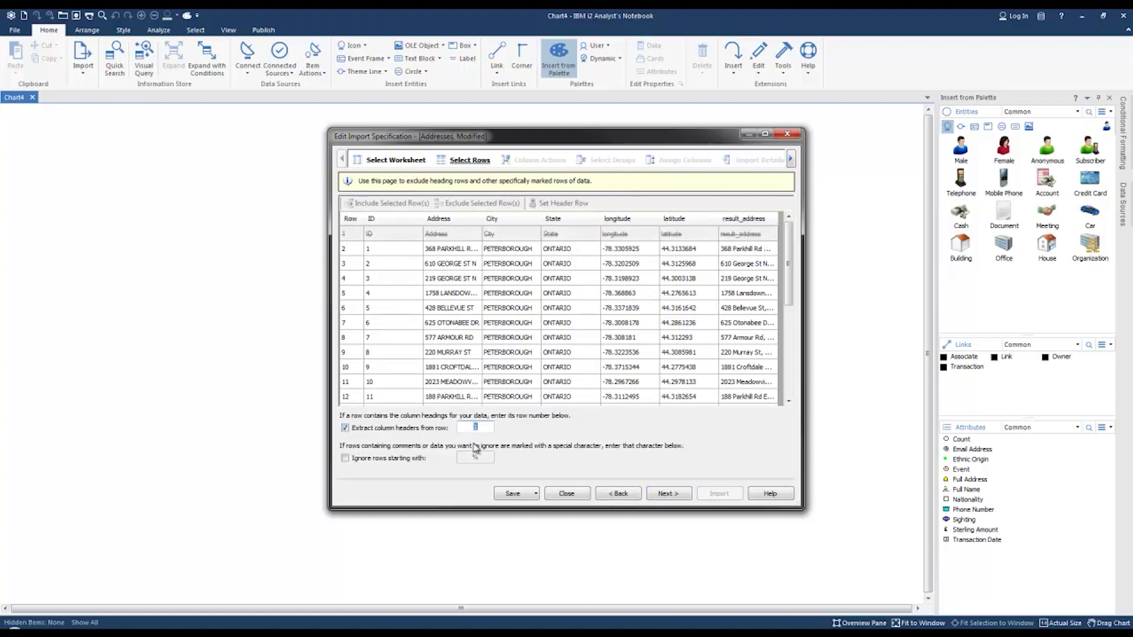
click(665, 499)
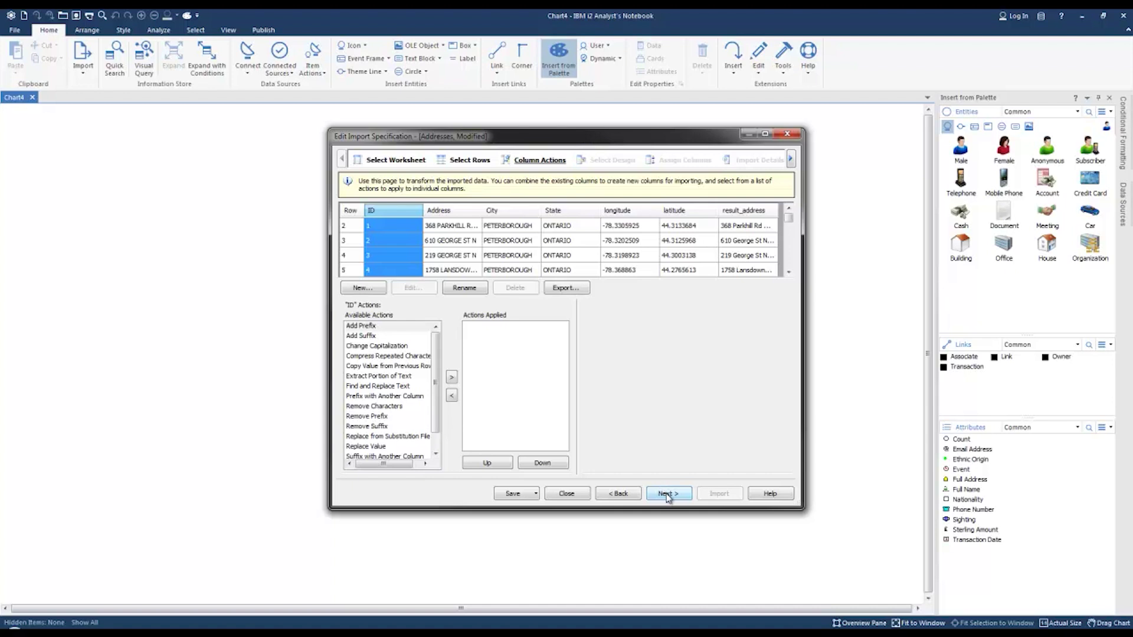
click(668, 495)
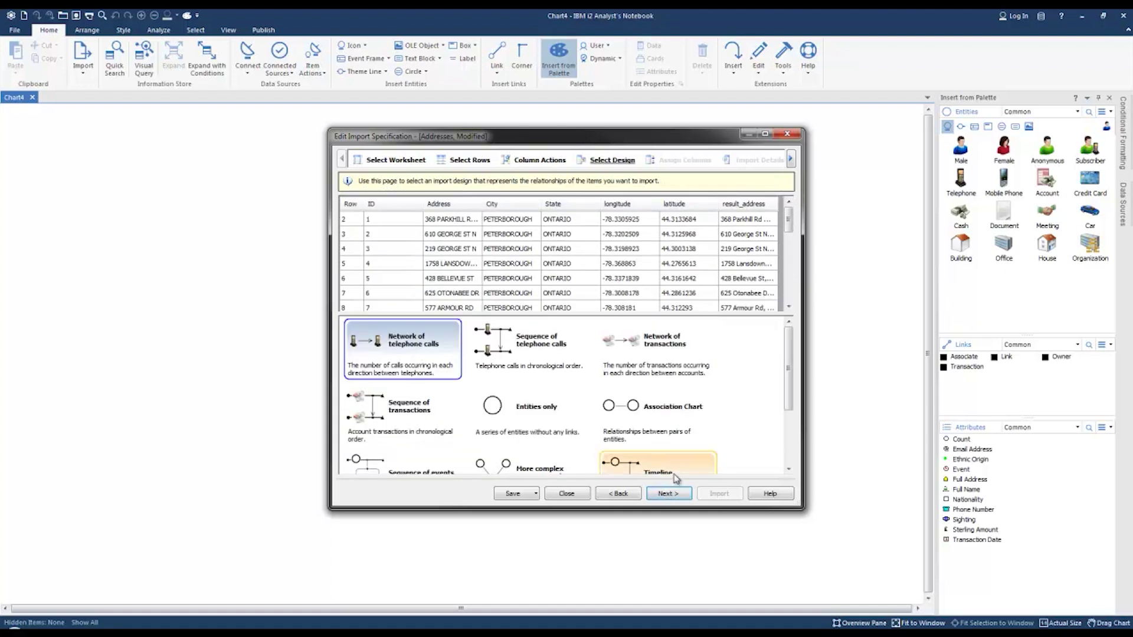
click(513, 414)
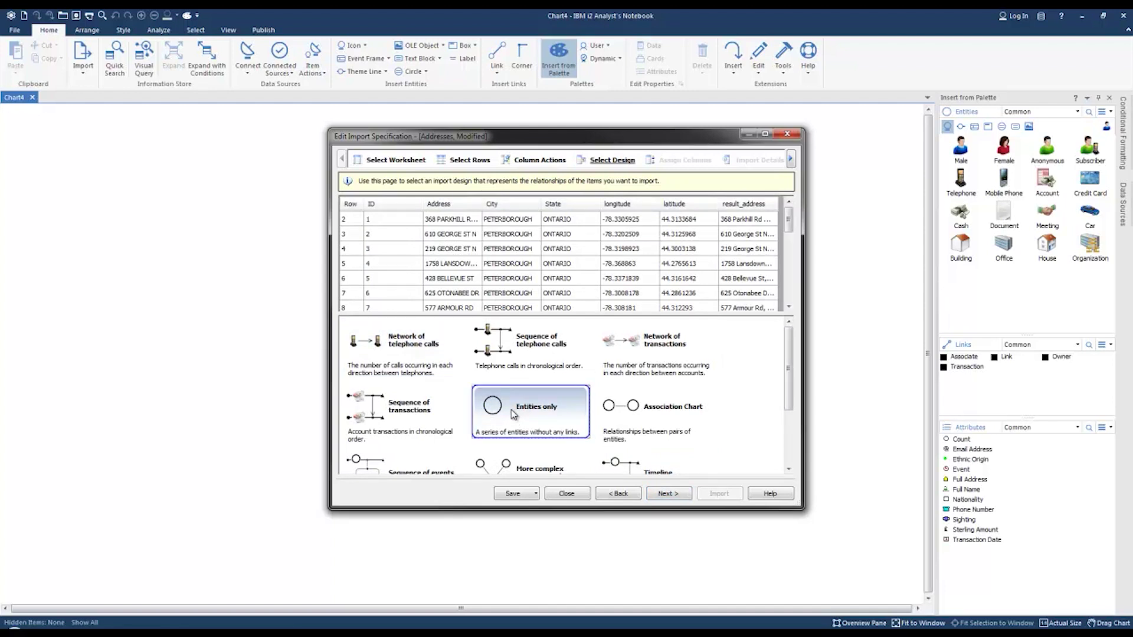
Set the imported entity type to House.
click(667, 494)
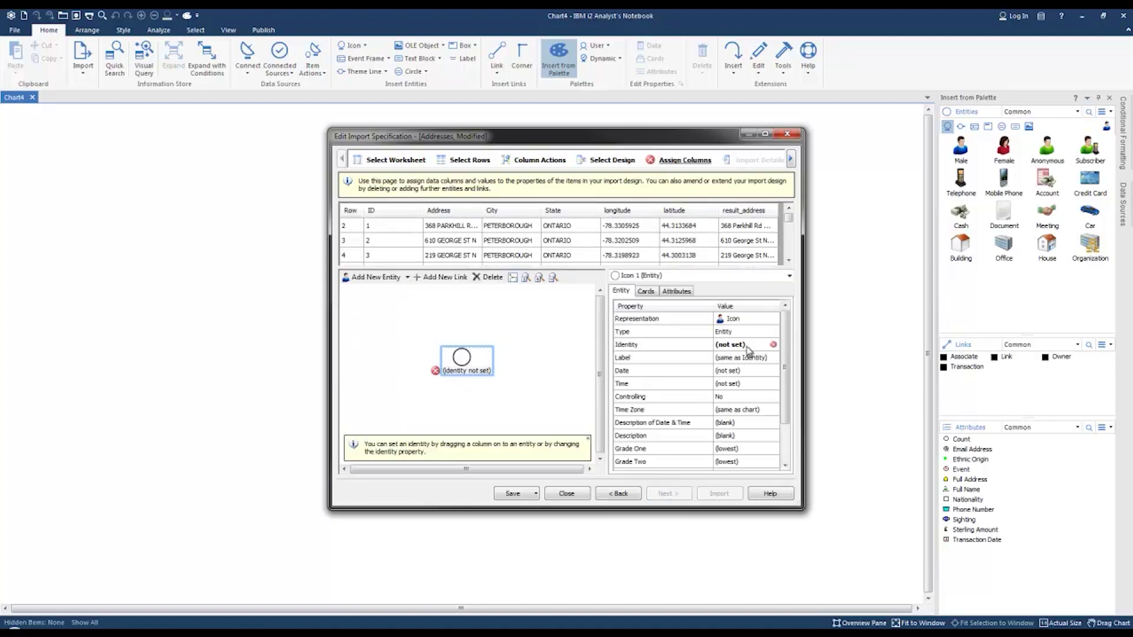
click(741, 332)
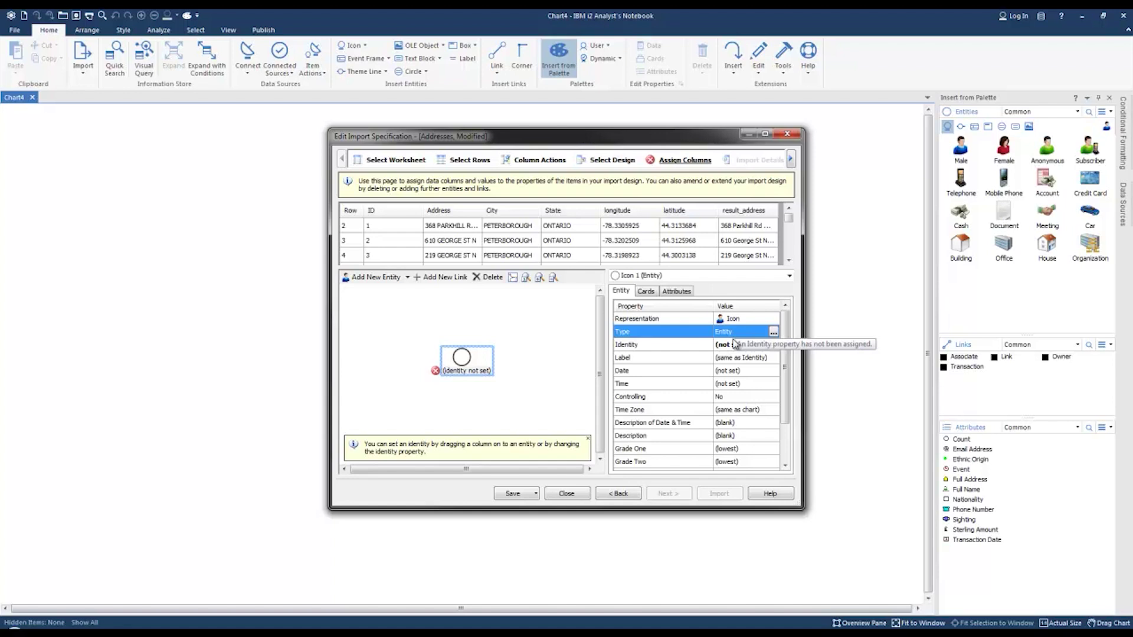
text(house)
click(735, 344)
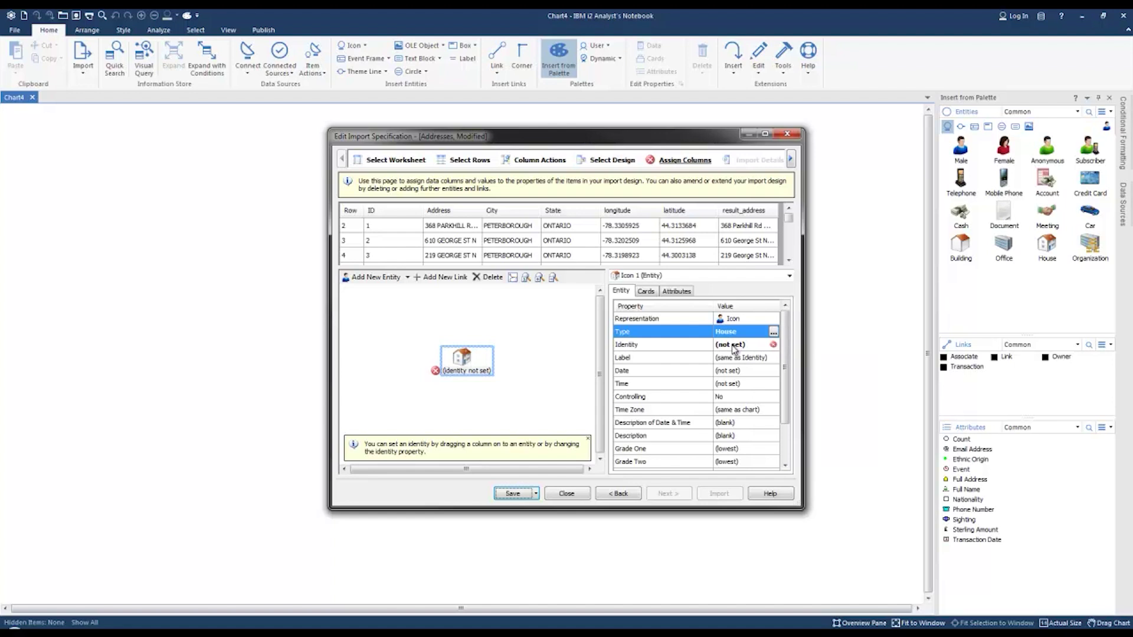
Identify each House by result_address and label it with the Address column.
click(733, 347)
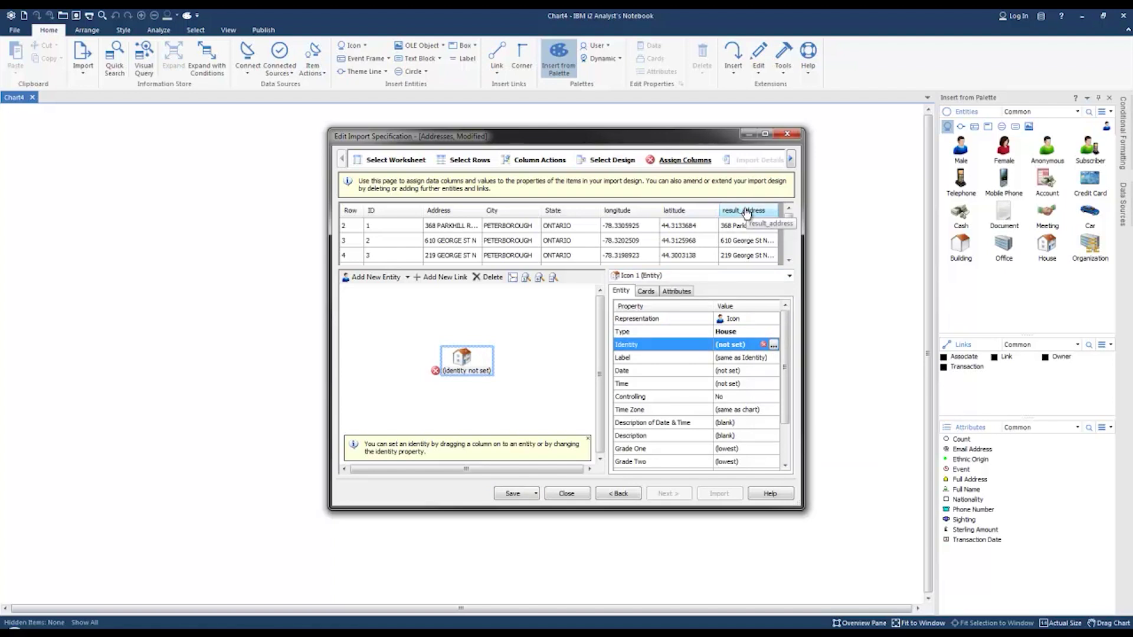
drag(745, 212, 750, 347)
click(766, 361)
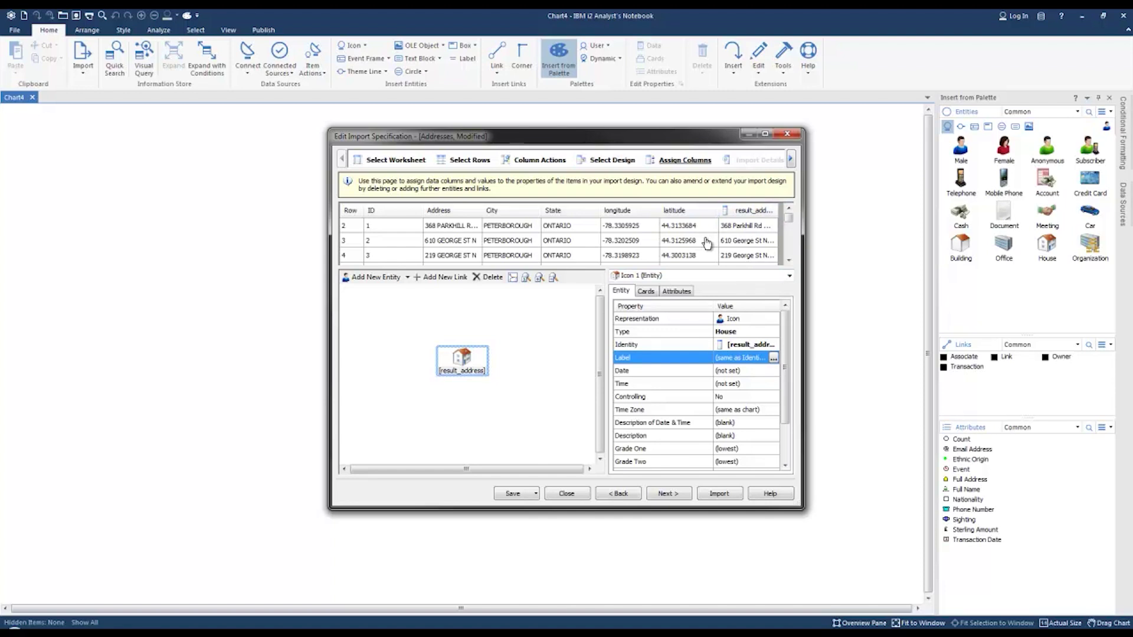
double_click(472, 234)
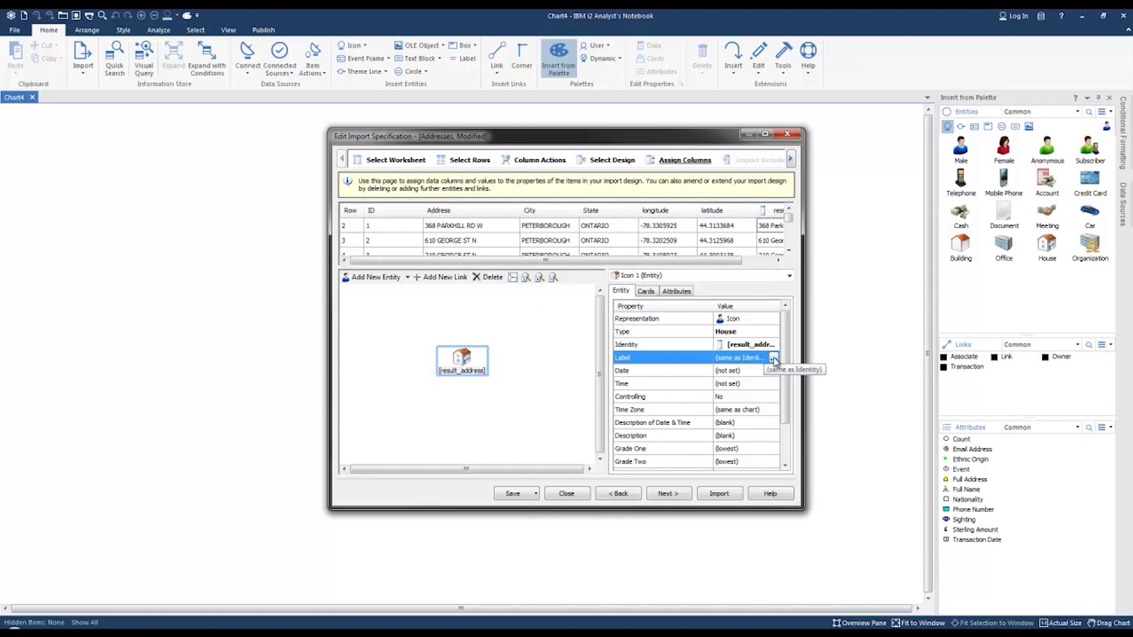
click(447, 211)
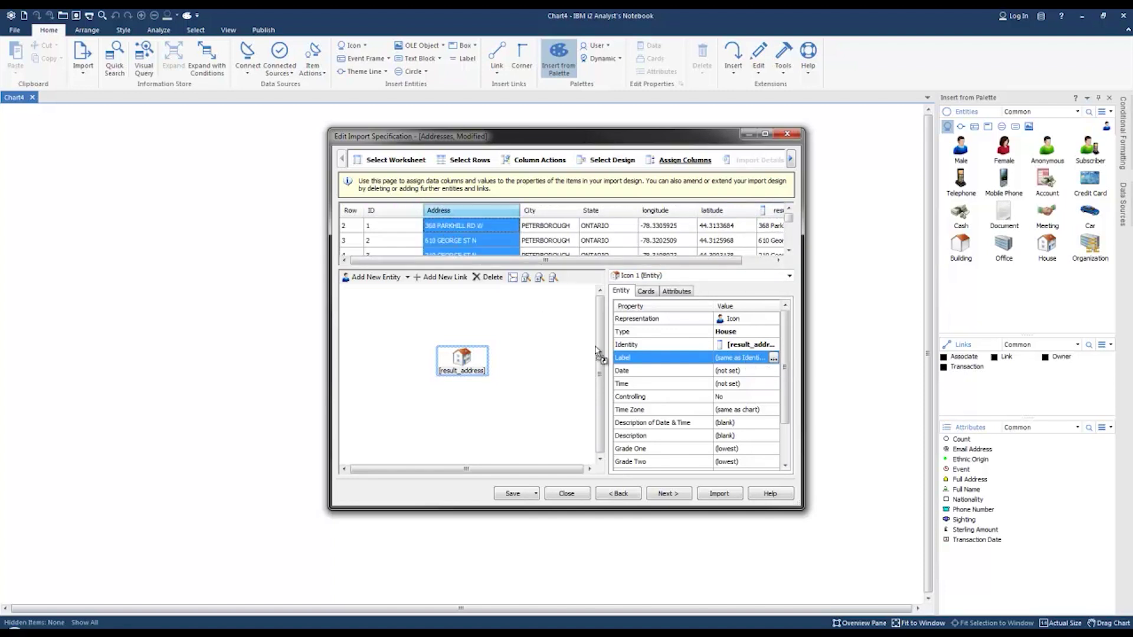
drag(596, 348, 742, 357)
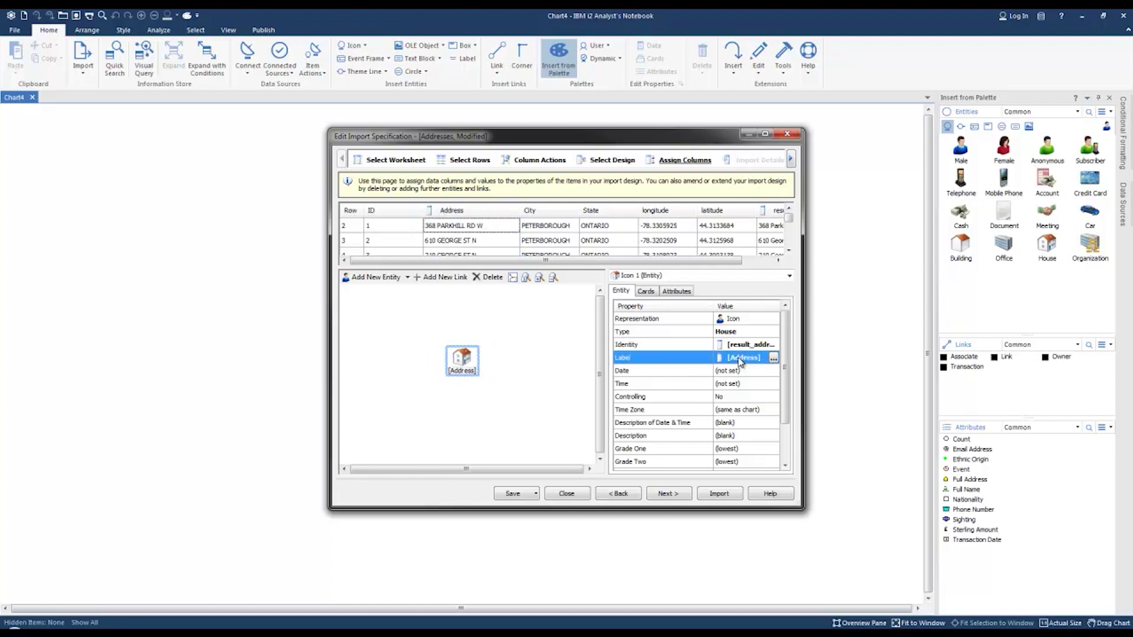
Add Longitude and Latitude attributes to the House entity.
click(675, 292)
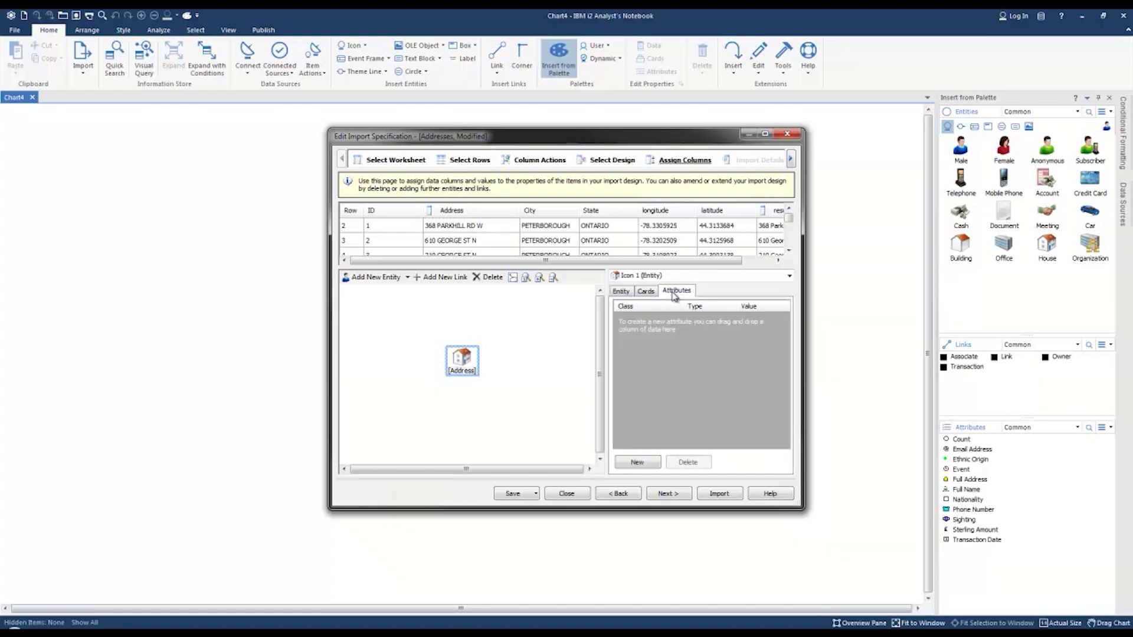
click(642, 466)
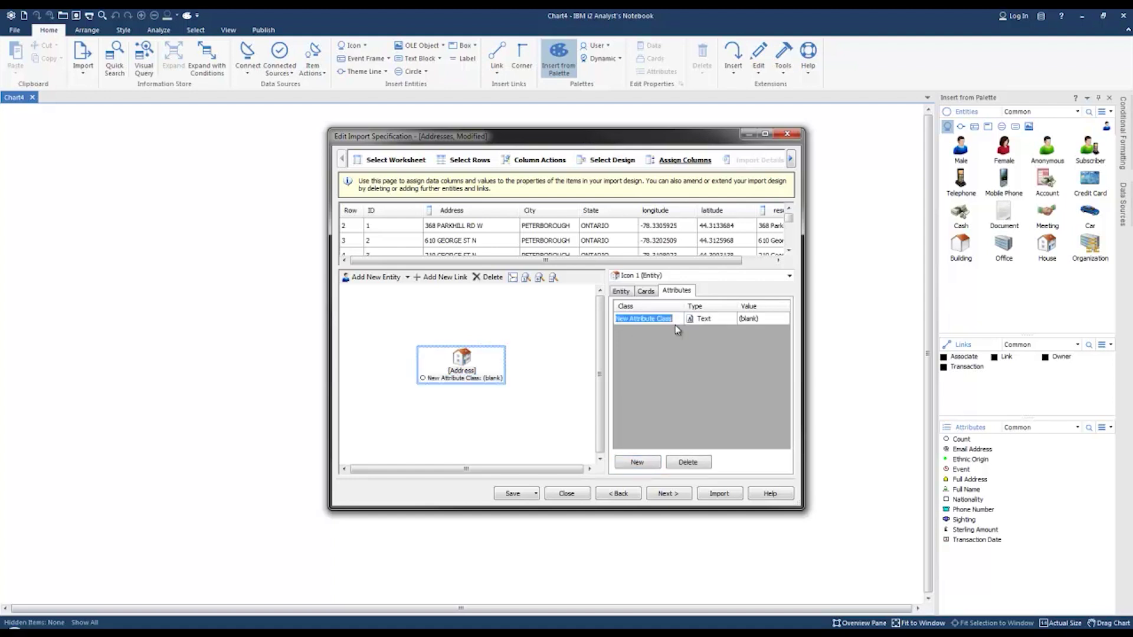
text(longitude)
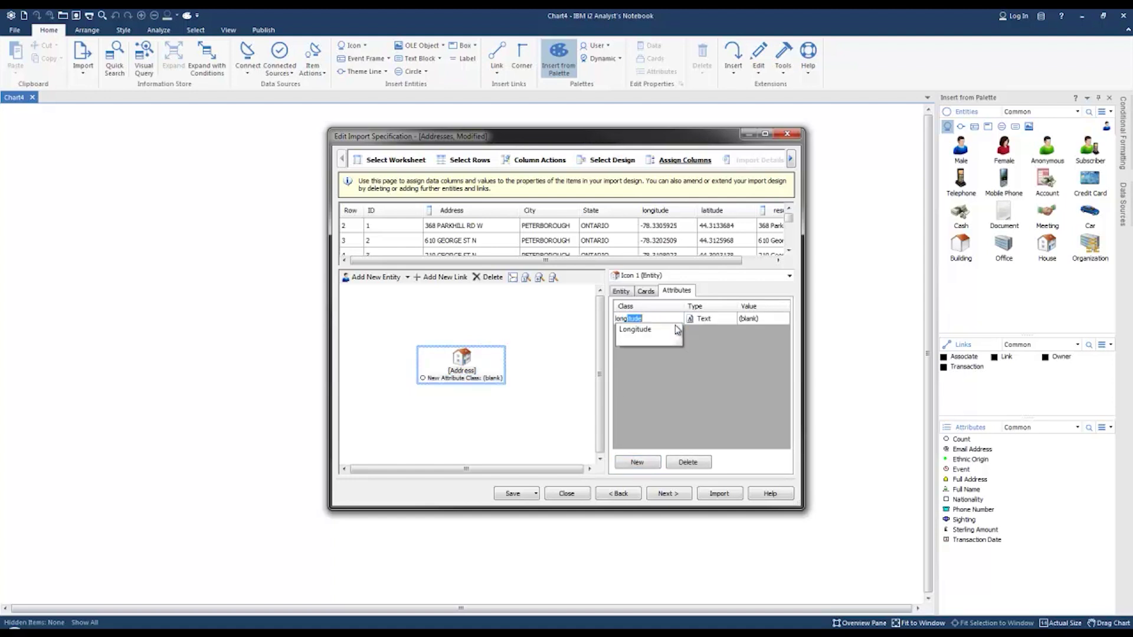
click(635, 333)
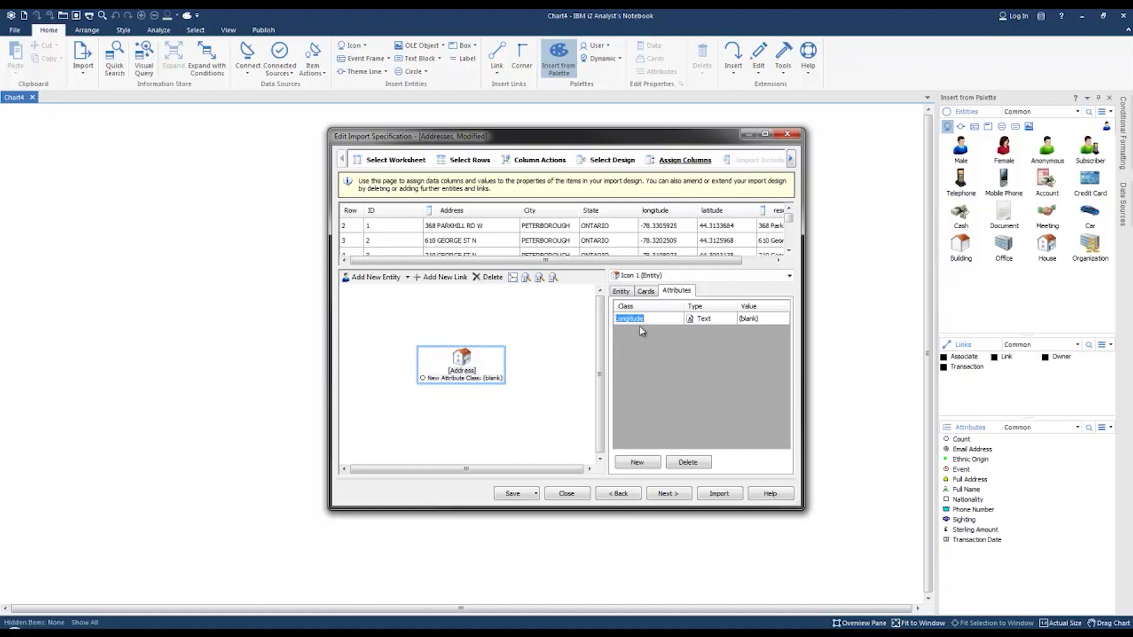
click(638, 461)
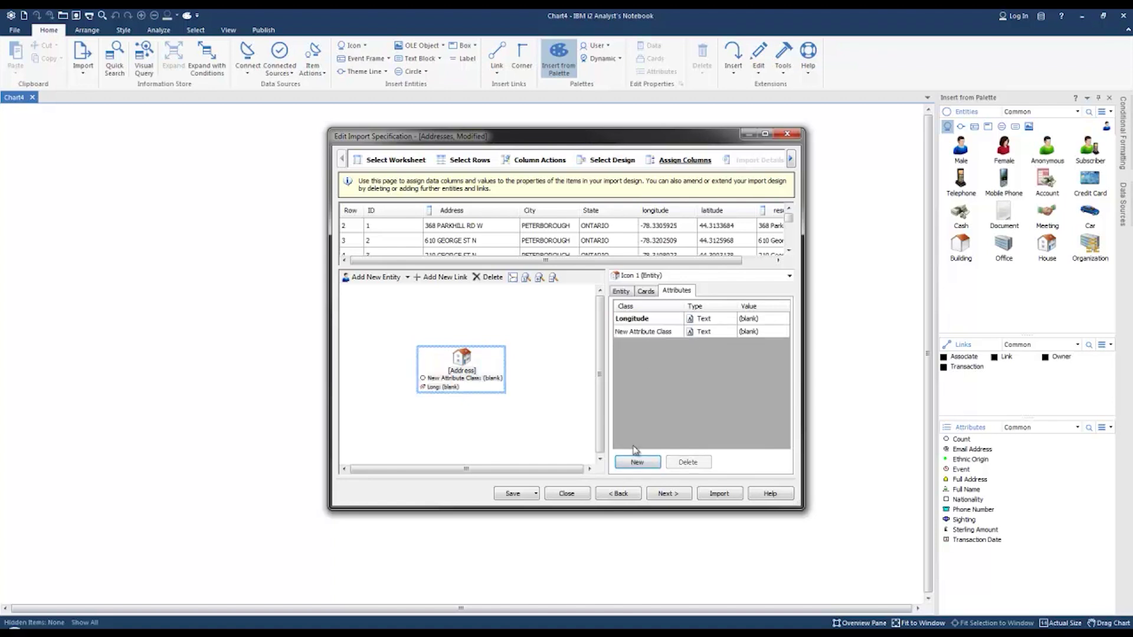
click(640, 332)
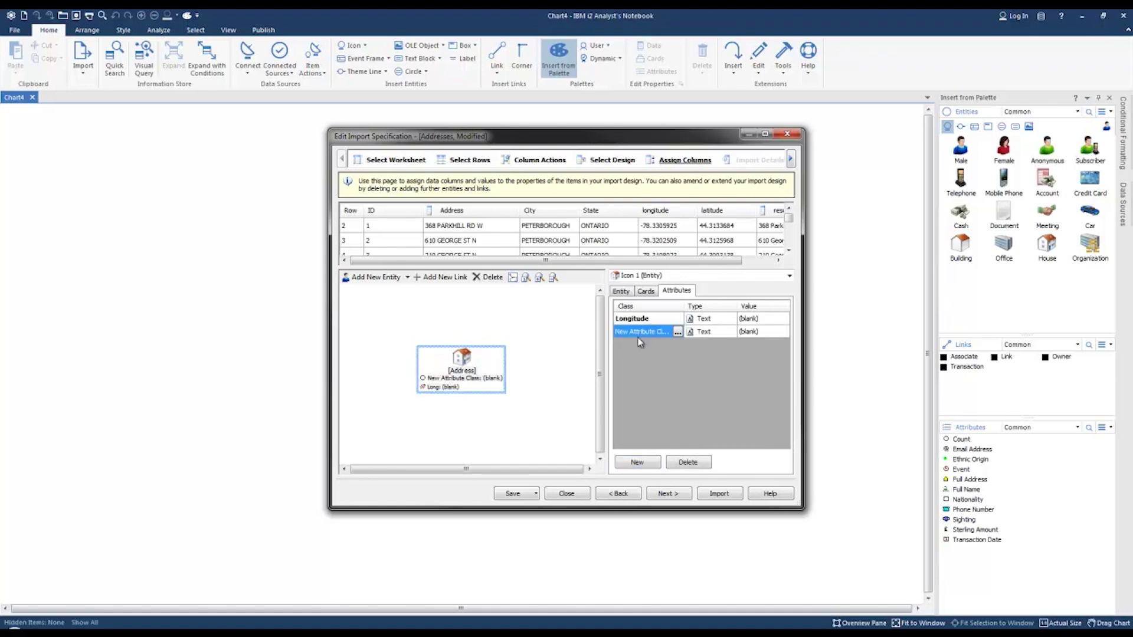
text(latitude)
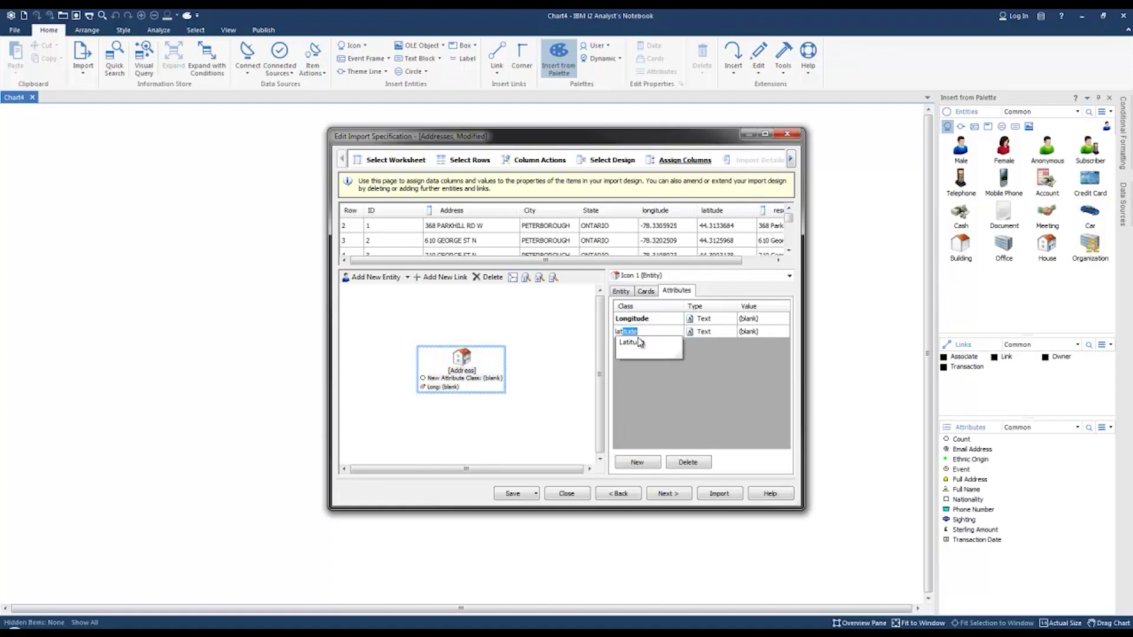
click(644, 345)
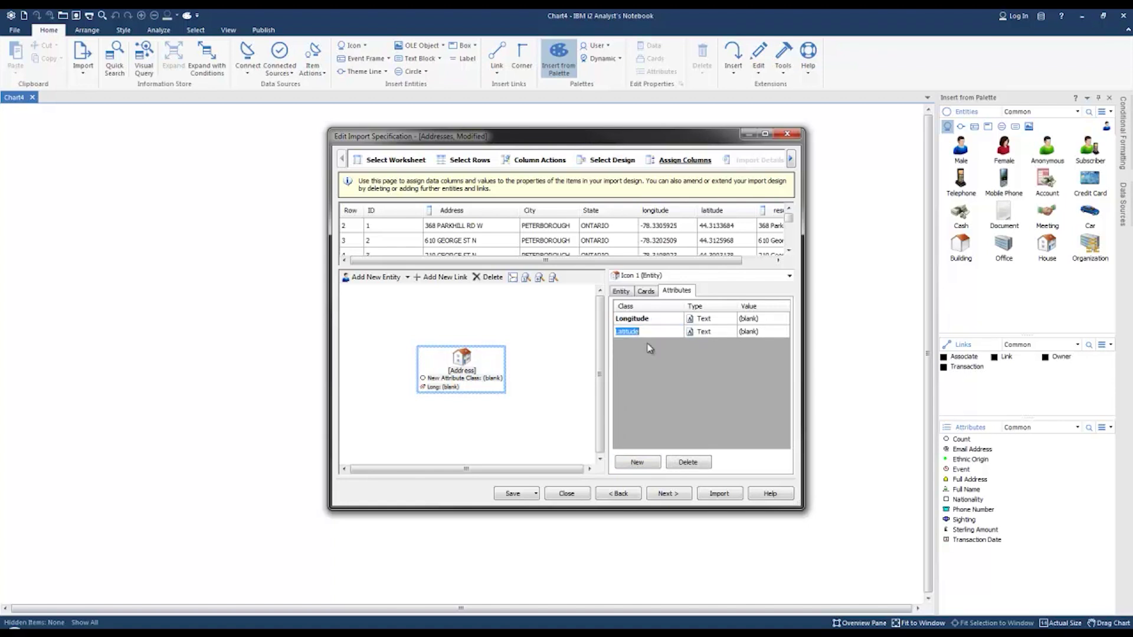
Fill the Longitude and Latitude attributes from the longitude and latitude columns.
click(657, 211)
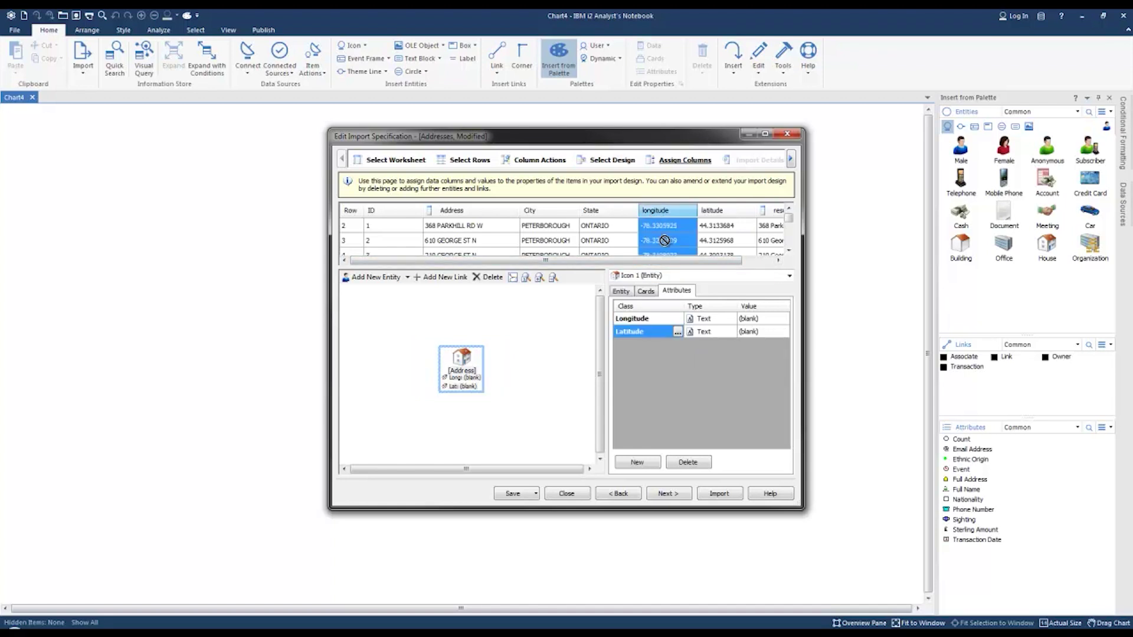
drag(757, 312, 761, 320)
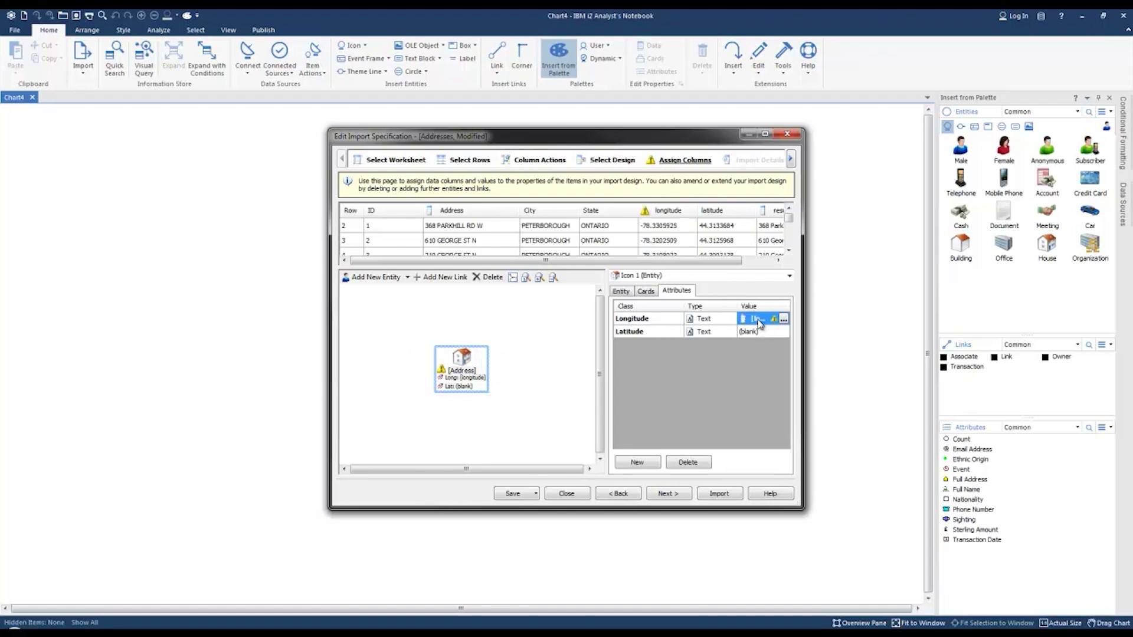
click(724, 211)
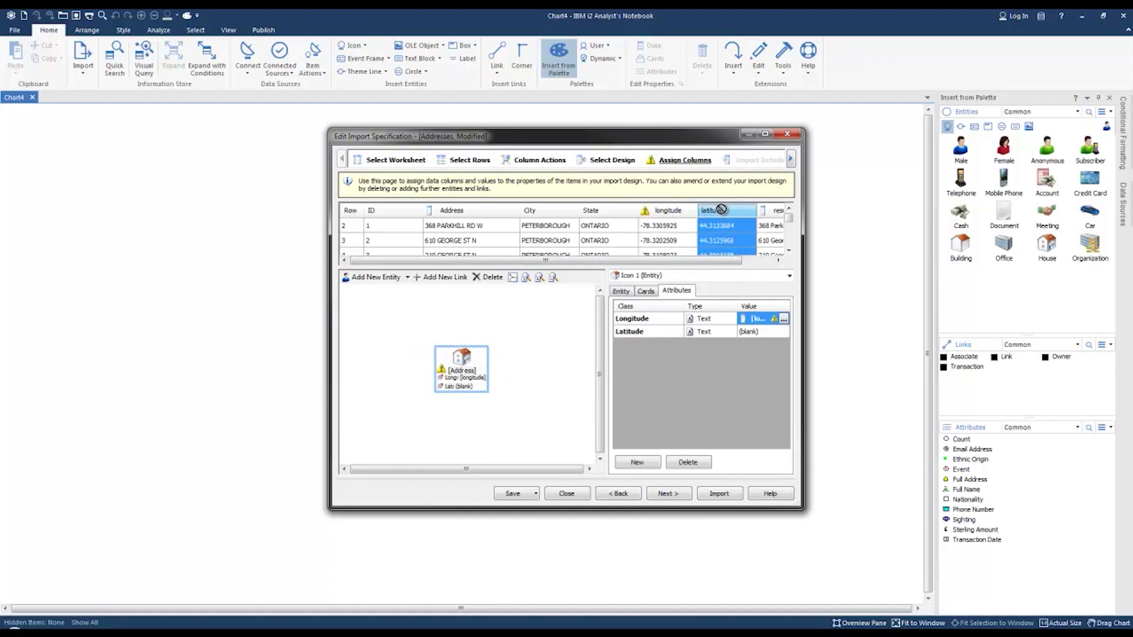
drag(721, 210, 758, 332)
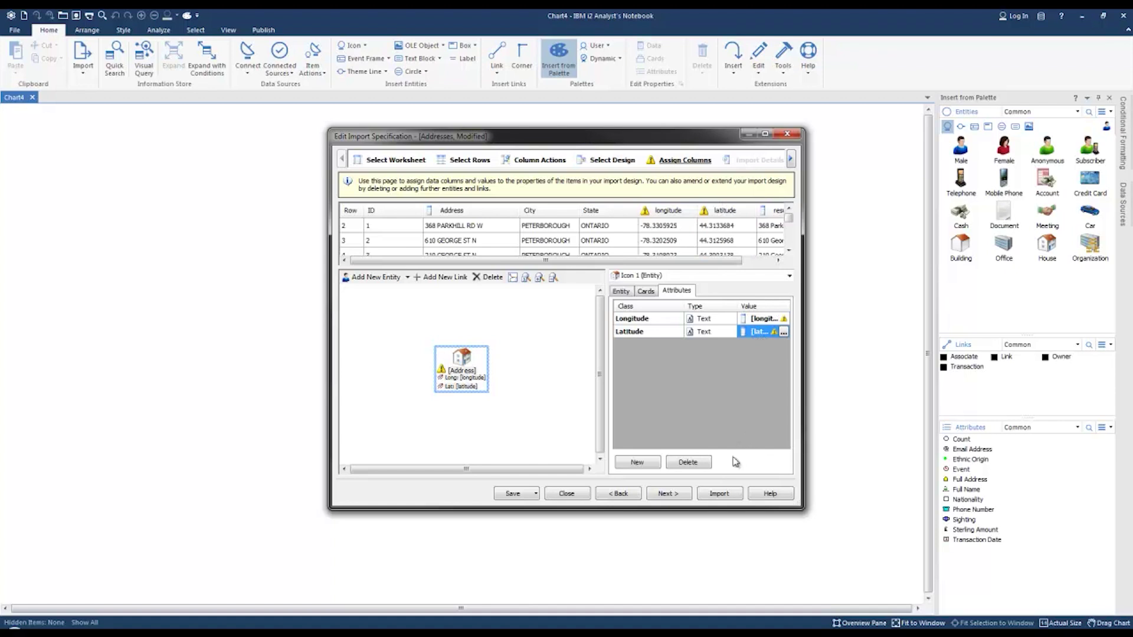
click(668, 494)
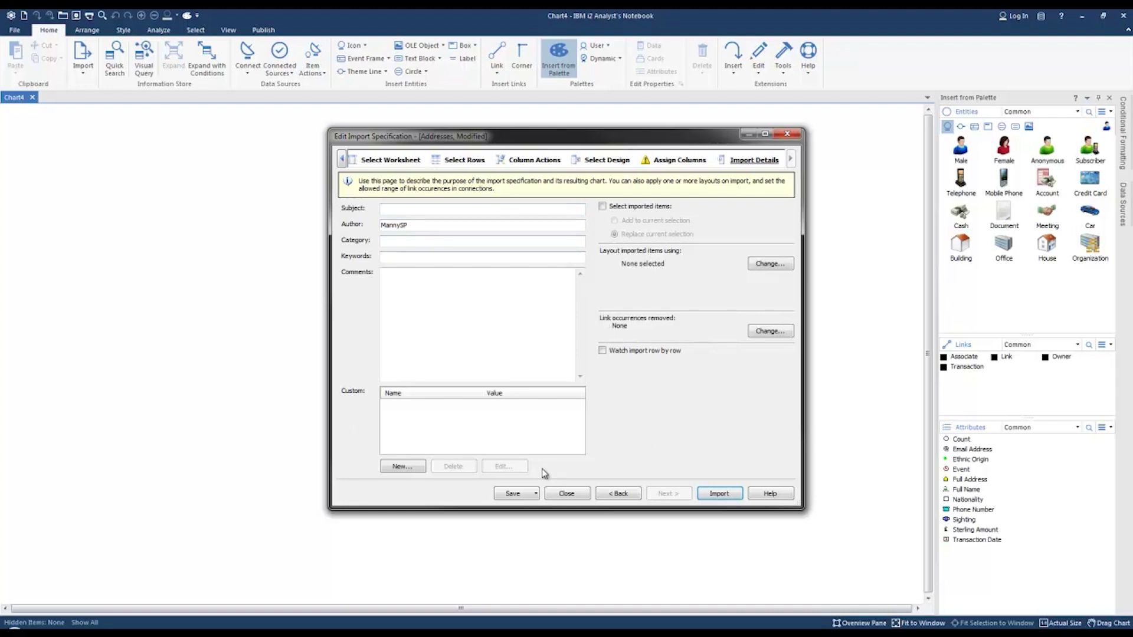
Run the import without saving specification changes and close the import report.
click(716, 499)
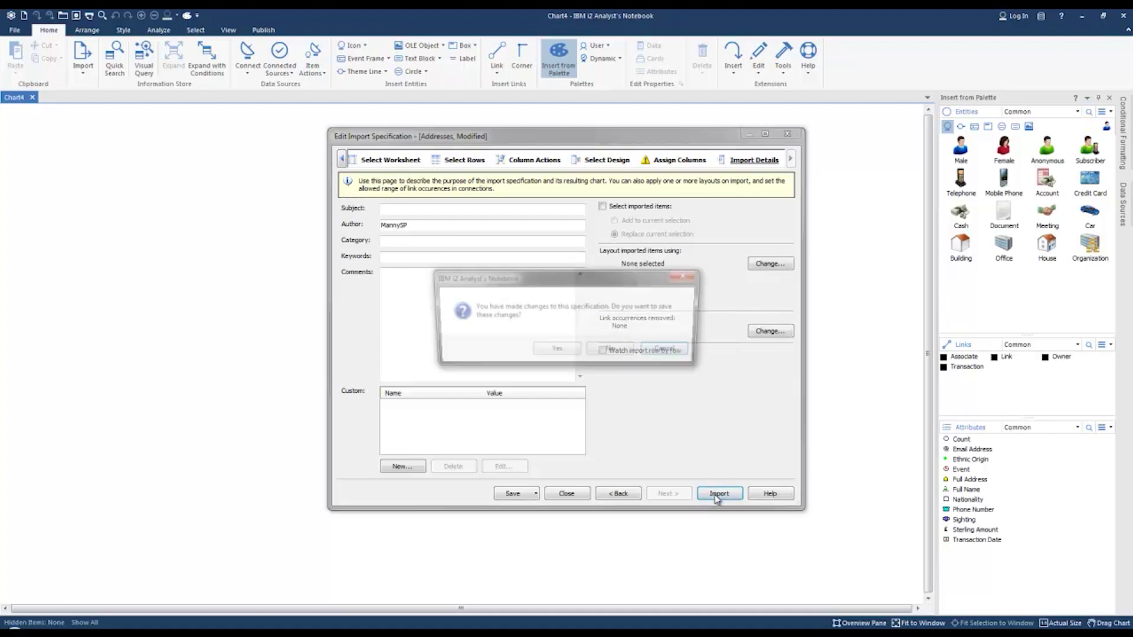
click(614, 352)
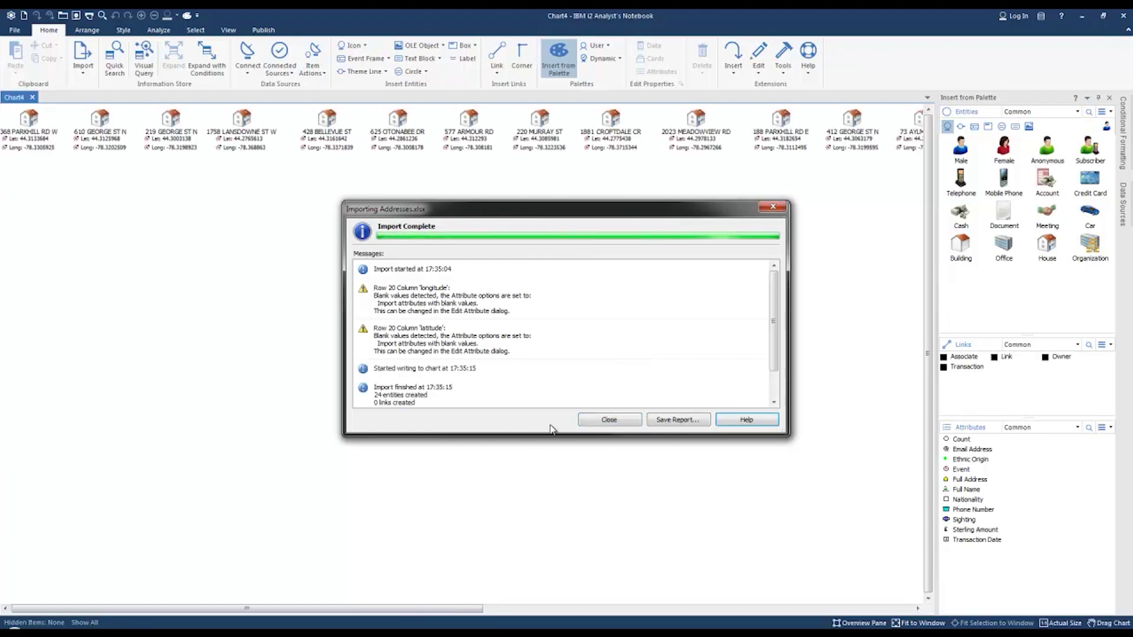
click(608, 422)
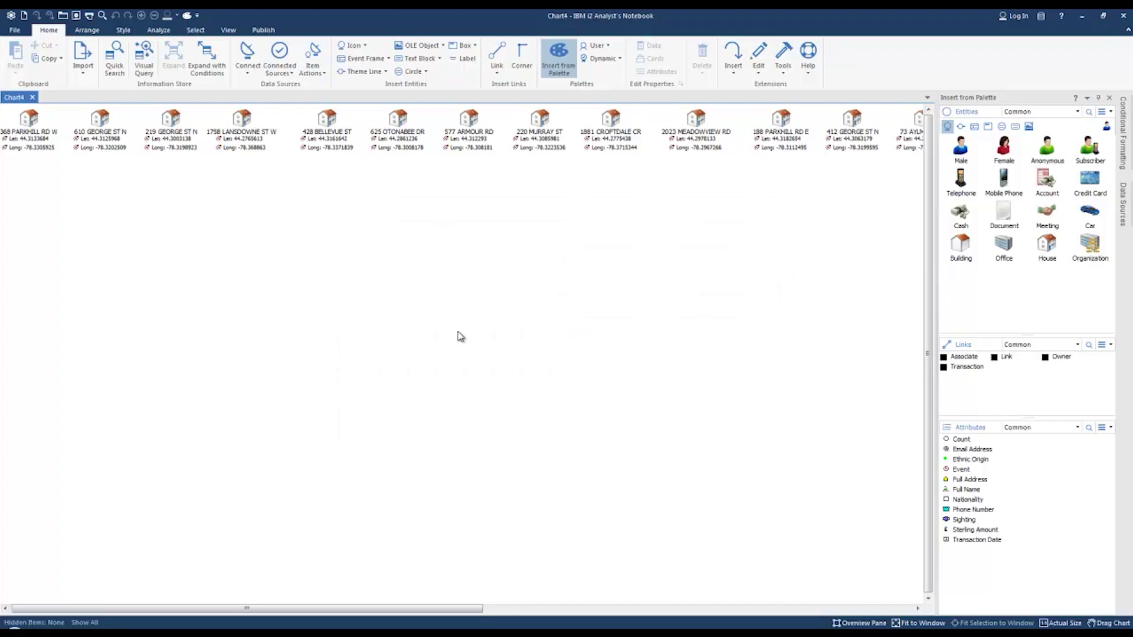
Split the imported entities into a new six-entity top row and eight-entity bottom row.
scroll(461, 309, down, 5)
drag(723, 239, 851, 298)
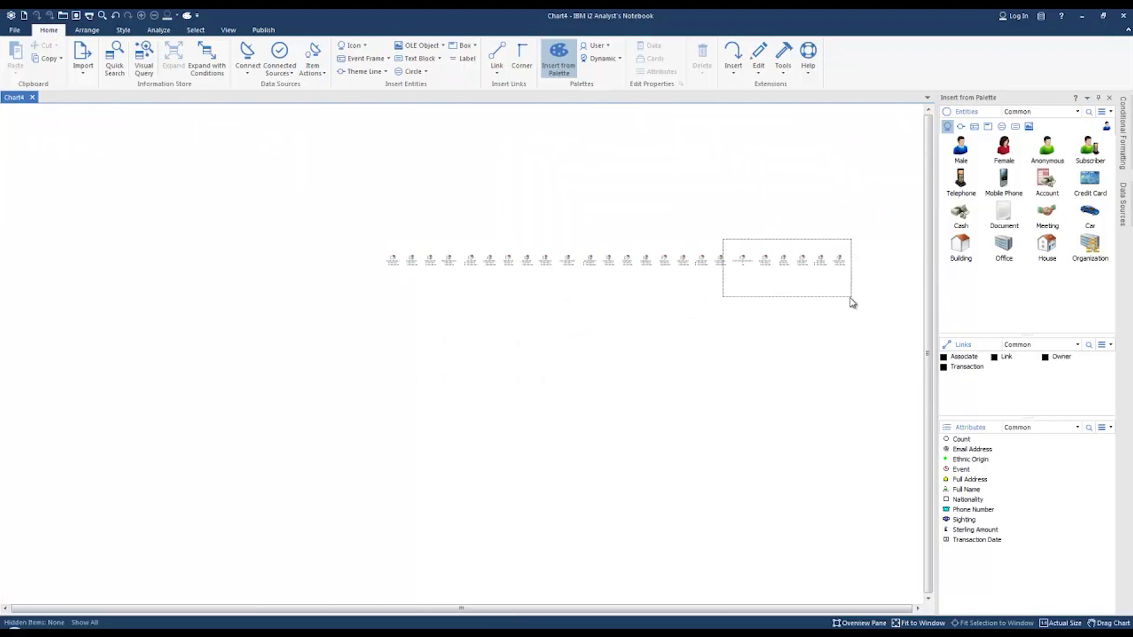
drag(785, 260, 442, 233)
drag(563, 243, 732, 273)
drag(655, 260, 468, 290)
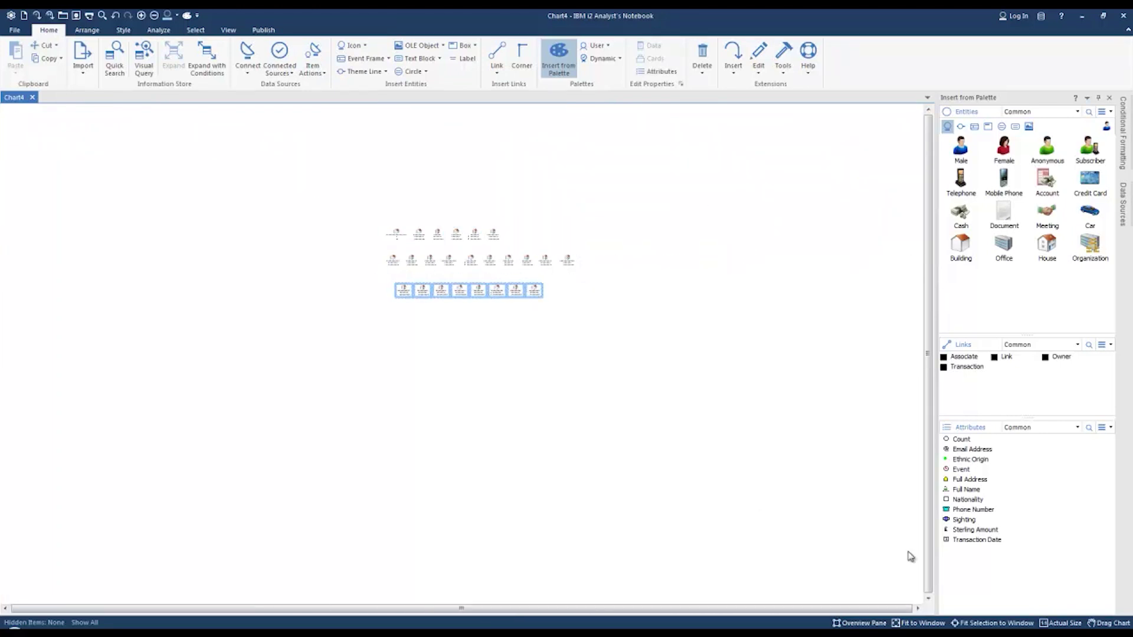
Move the LOCK ST and MONTGOMERY ST entity to the chart's top left.
scroll(564, 493, up, 5)
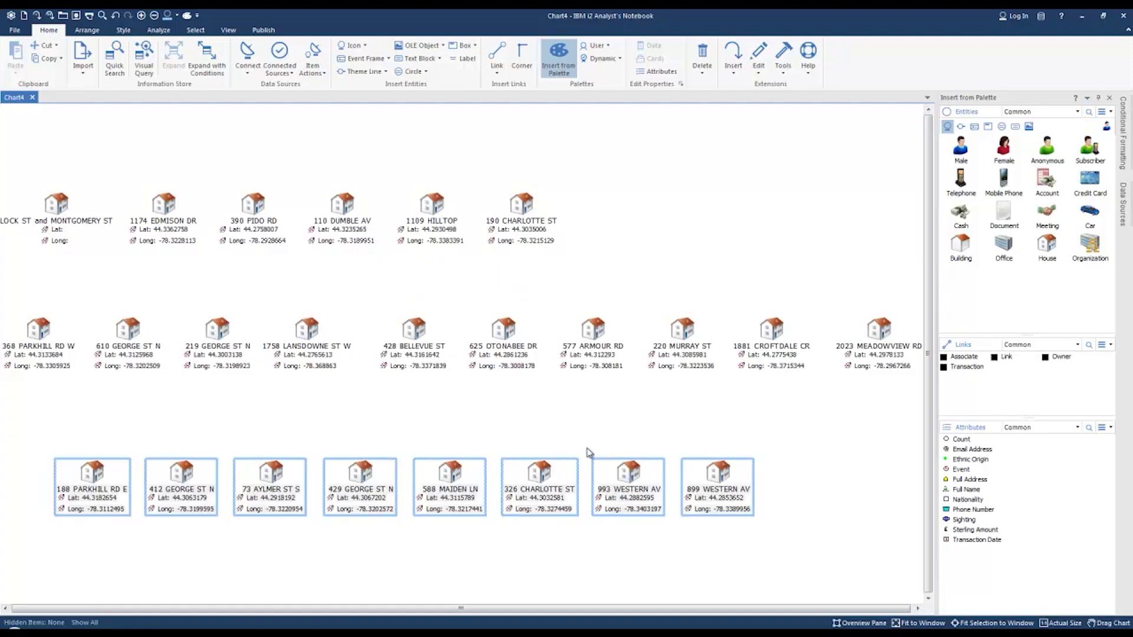
click(636, 255)
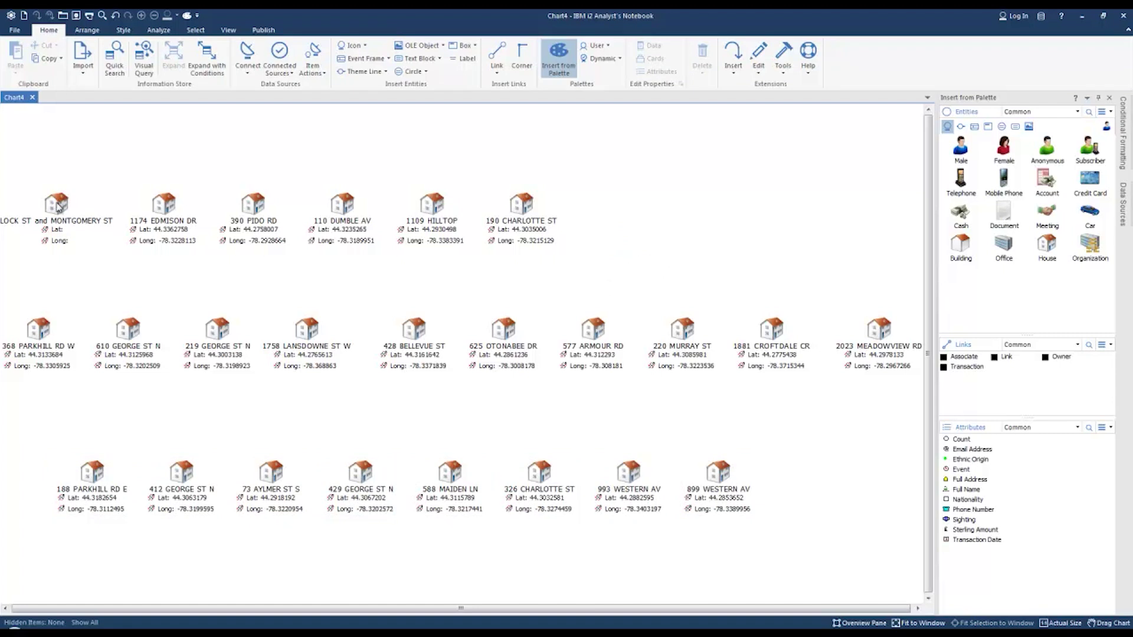
mouse_move(58, 205)
mouse_down()
mouse_move(127, 173)
mouse_move(179, 127)
mouse_move(108, 171)
mouse_move(66, 223)
mouse_up()
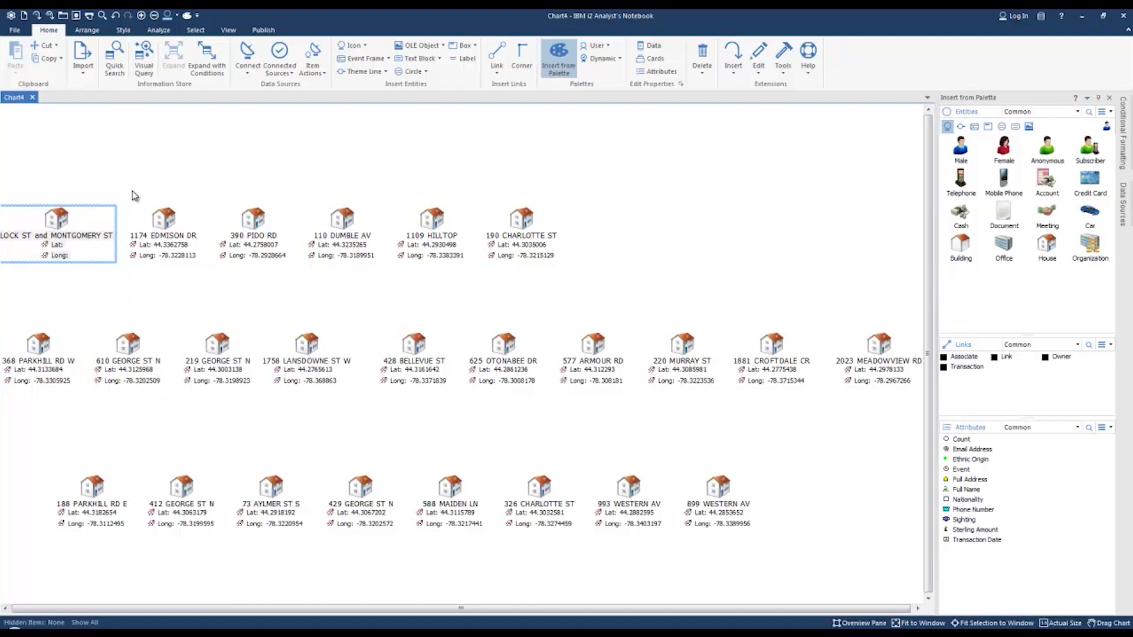
Select the five top-row addresses with coordinates and open i2 Esri Maps as map provider.
drag(131, 185, 593, 299)
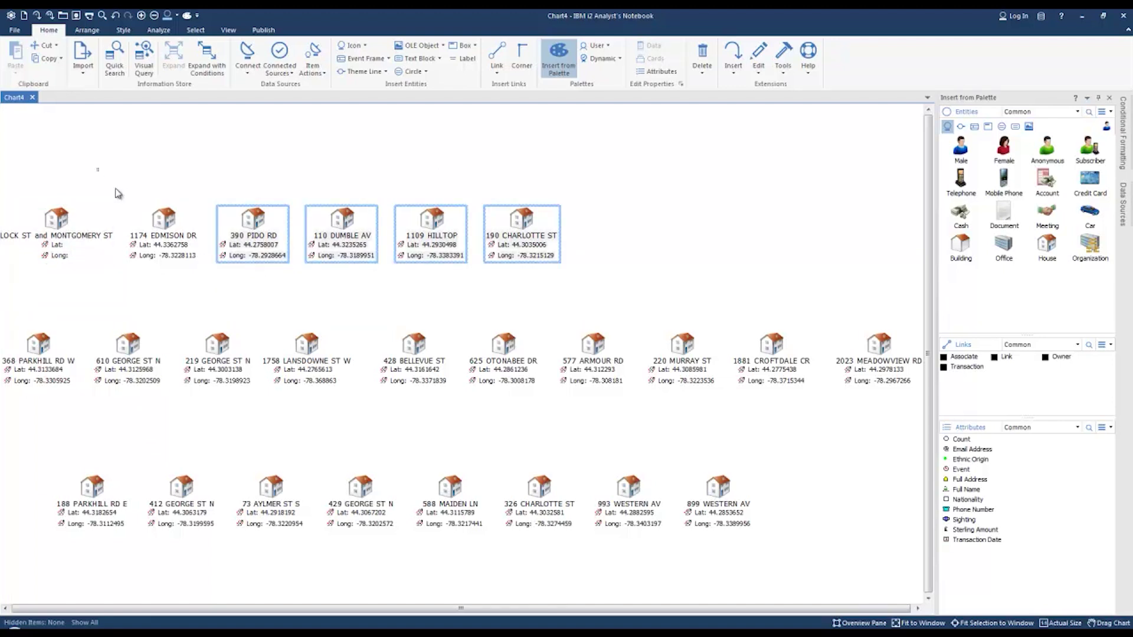
drag(97, 169, 619, 302)
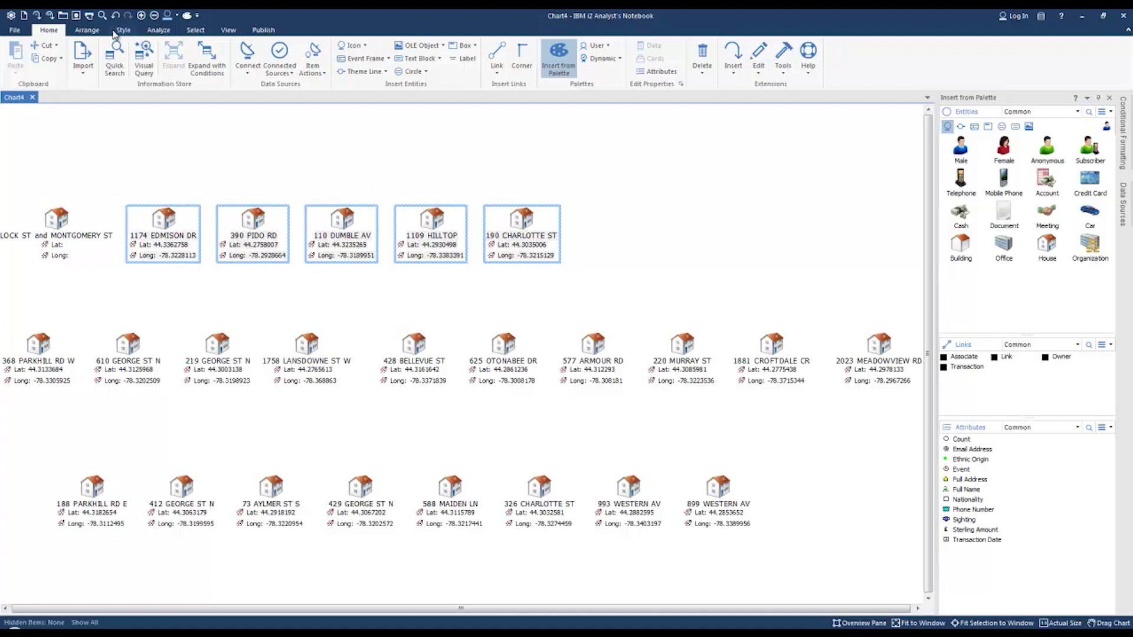
click(158, 29)
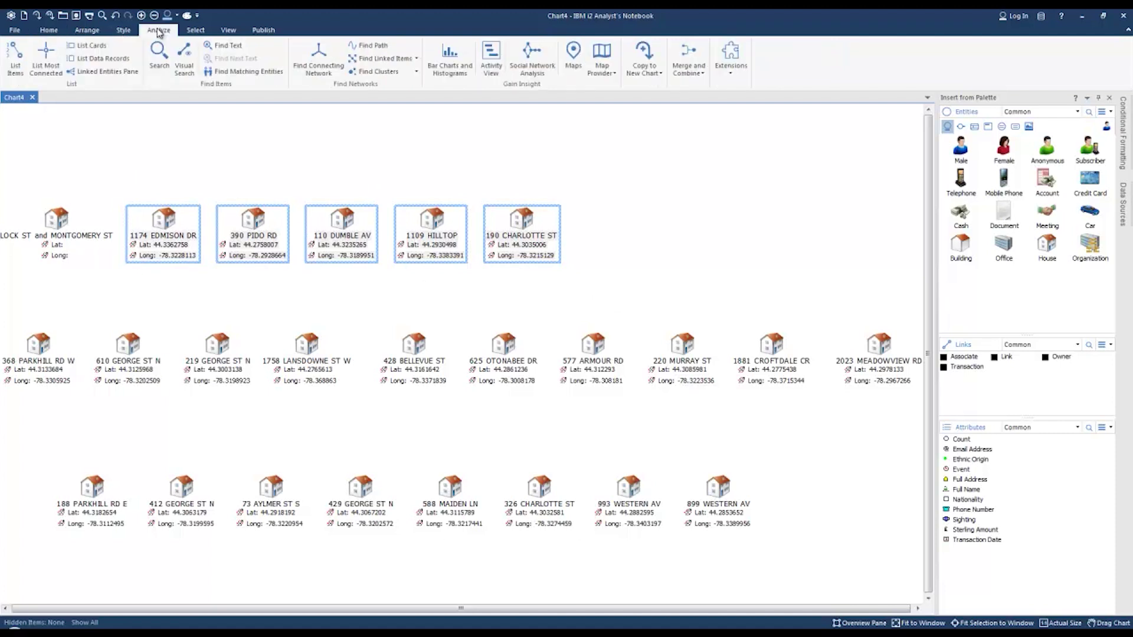
click(611, 77)
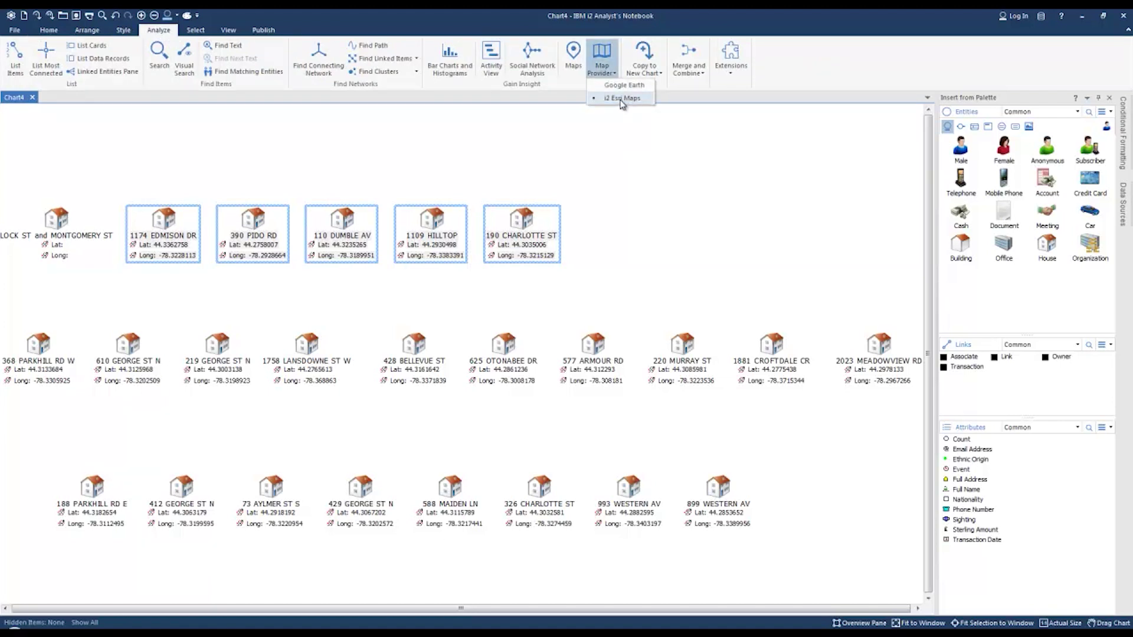
click(622, 99)
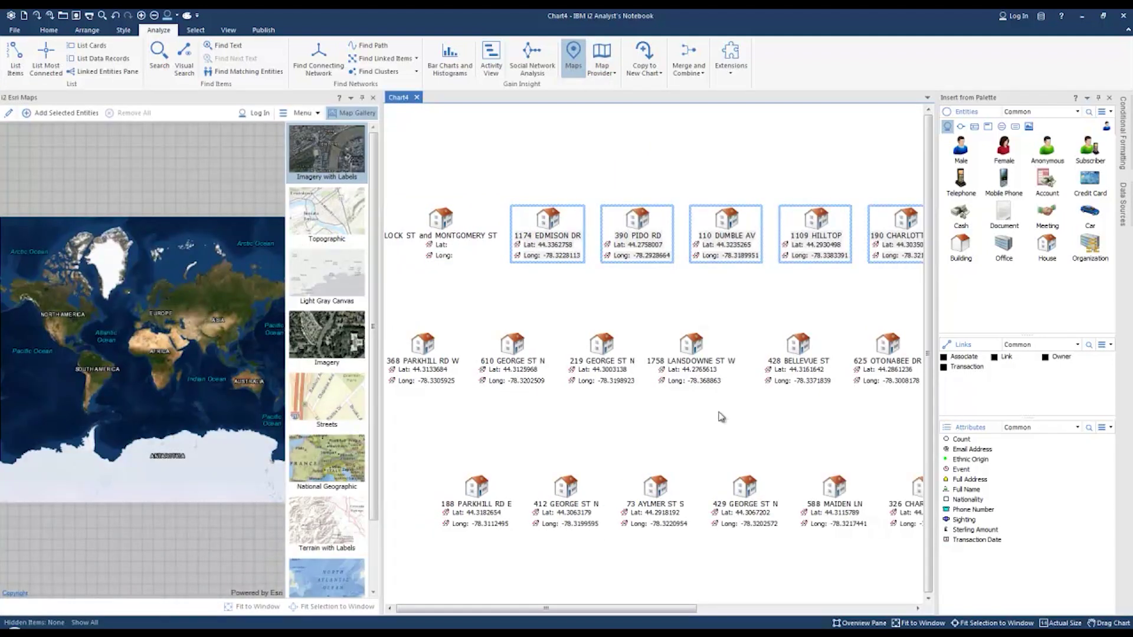
Plot the five selected addresses on the Esri map using the Streets basemap.
click(46, 116)
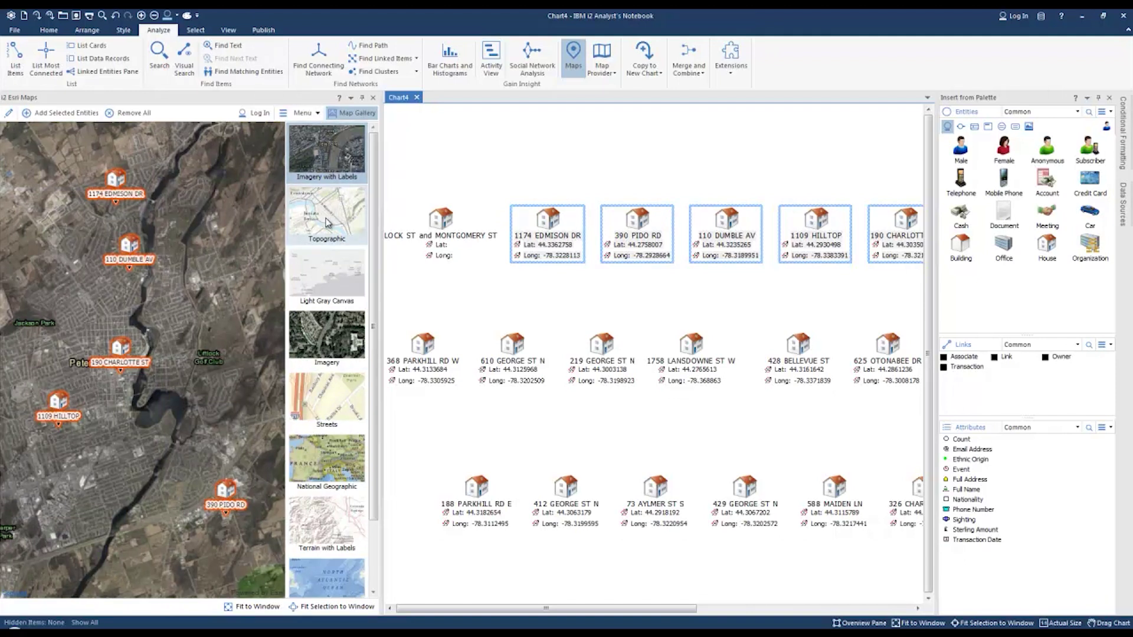
click(328, 216)
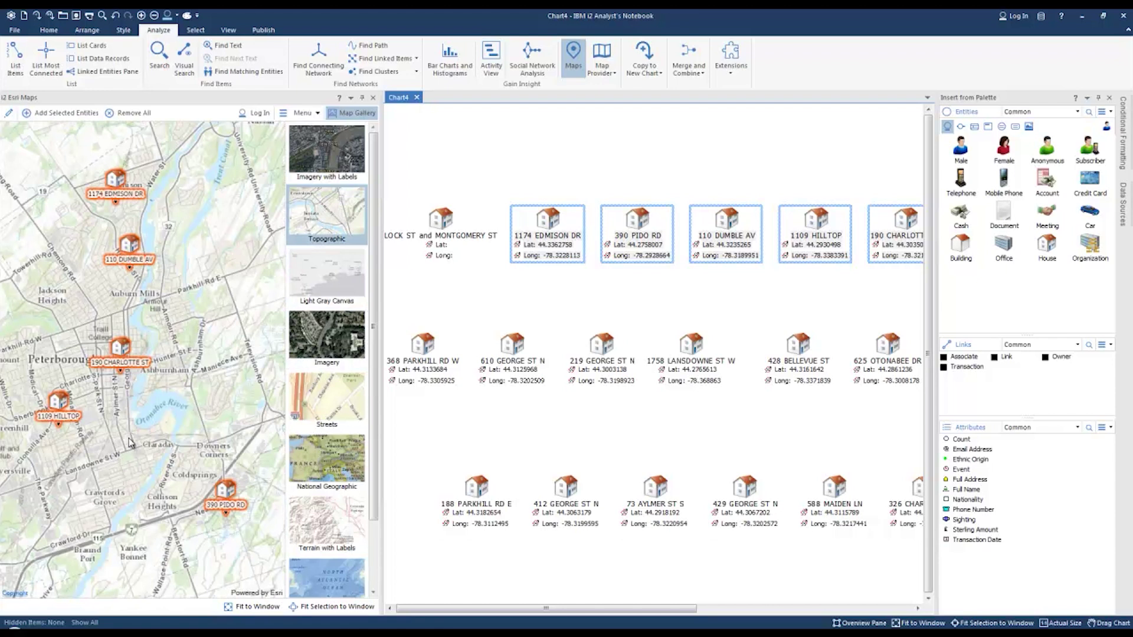
scroll(130, 442, up, 1)
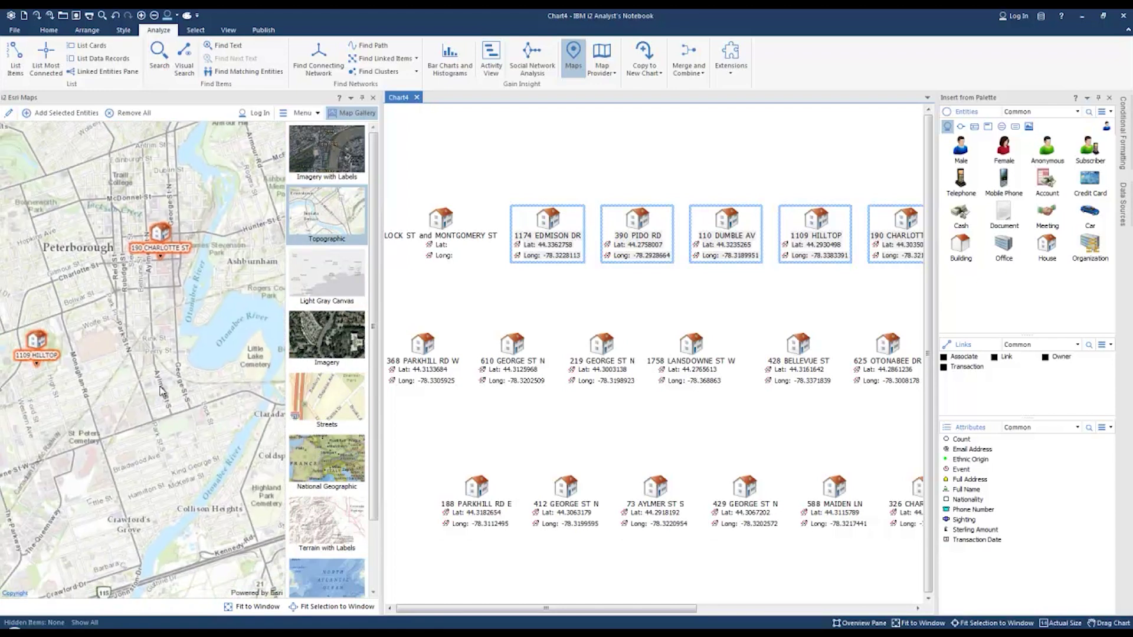
click(327, 398)
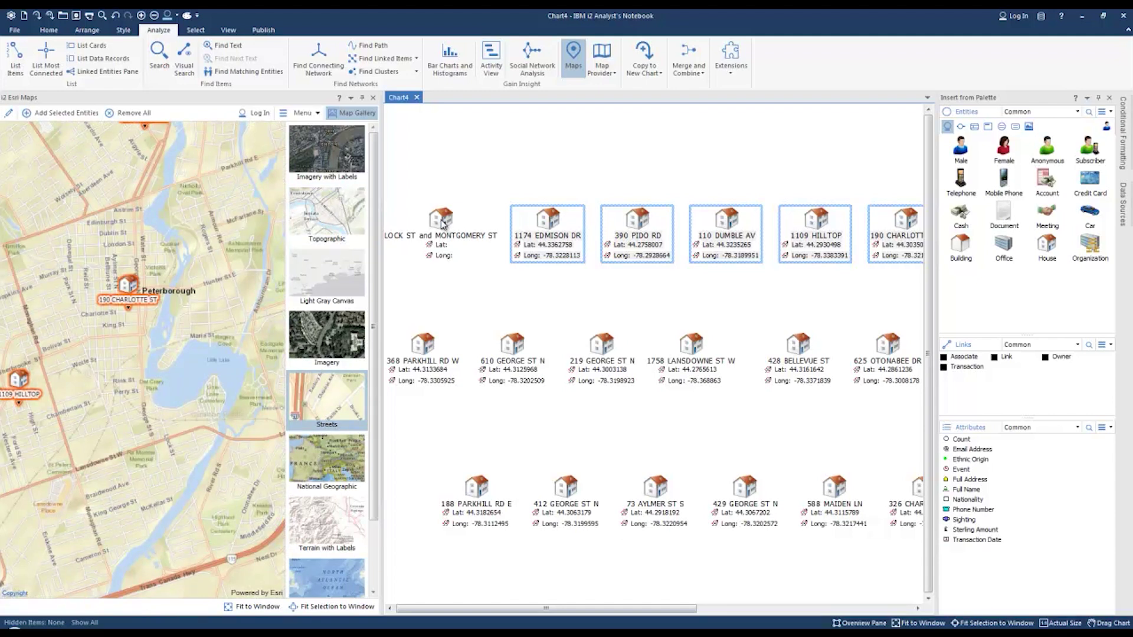
click(153, 420)
Zoom the map to Lock St and Montgomery St and drop the LOCK ST entity there.
scroll(162, 437, up, 1)
drag(168, 445, 115, 334)
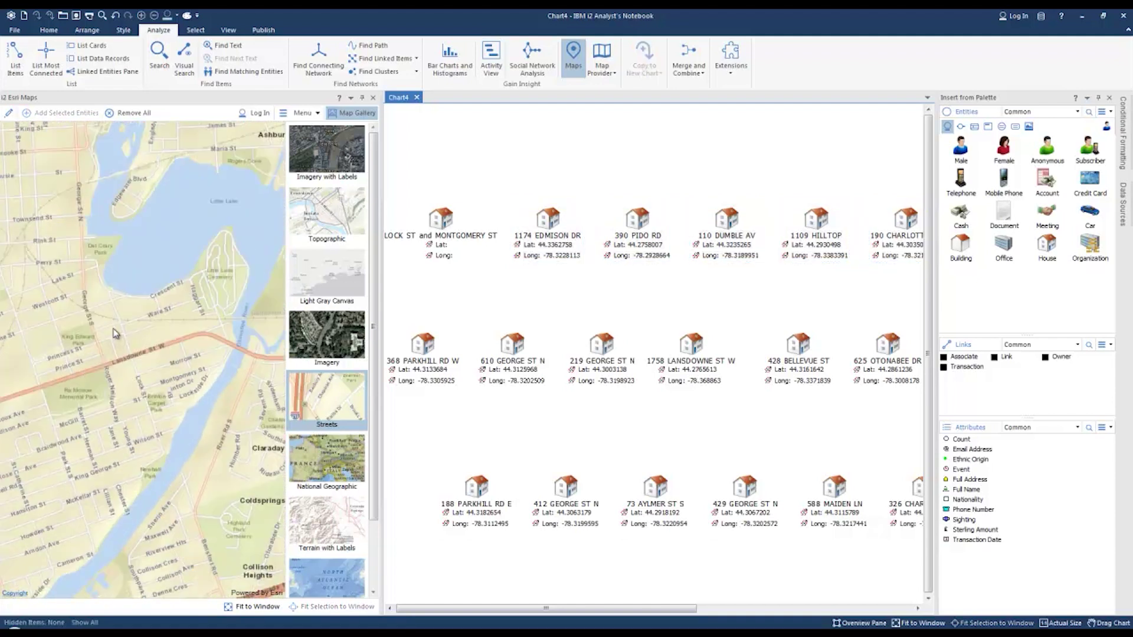
scroll(137, 334, up, 1)
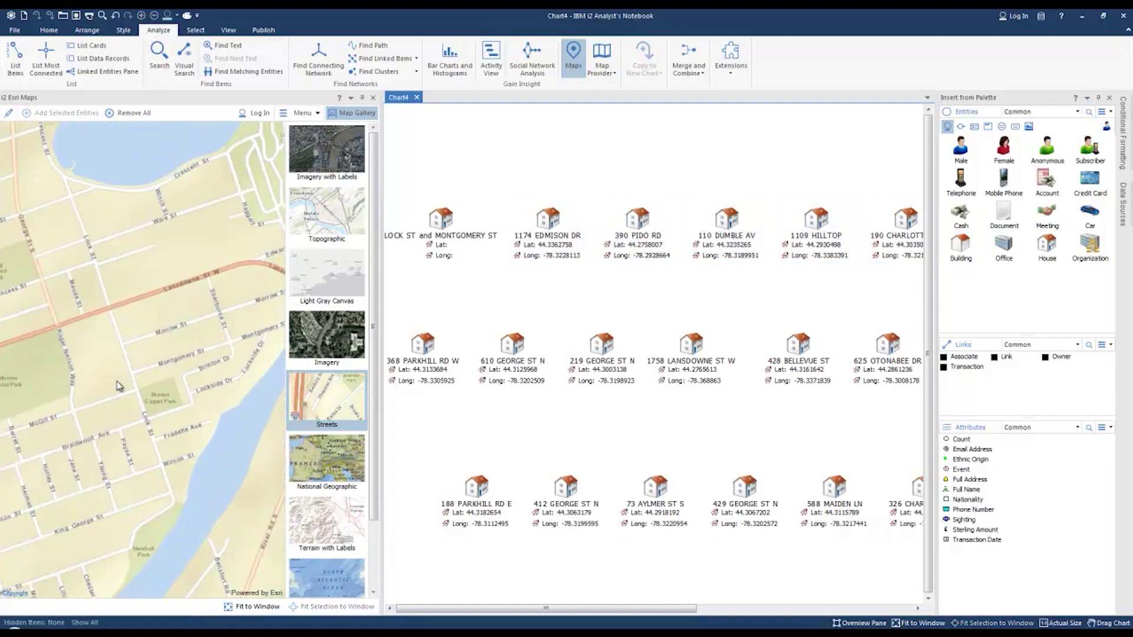
drag(118, 386, 129, 347)
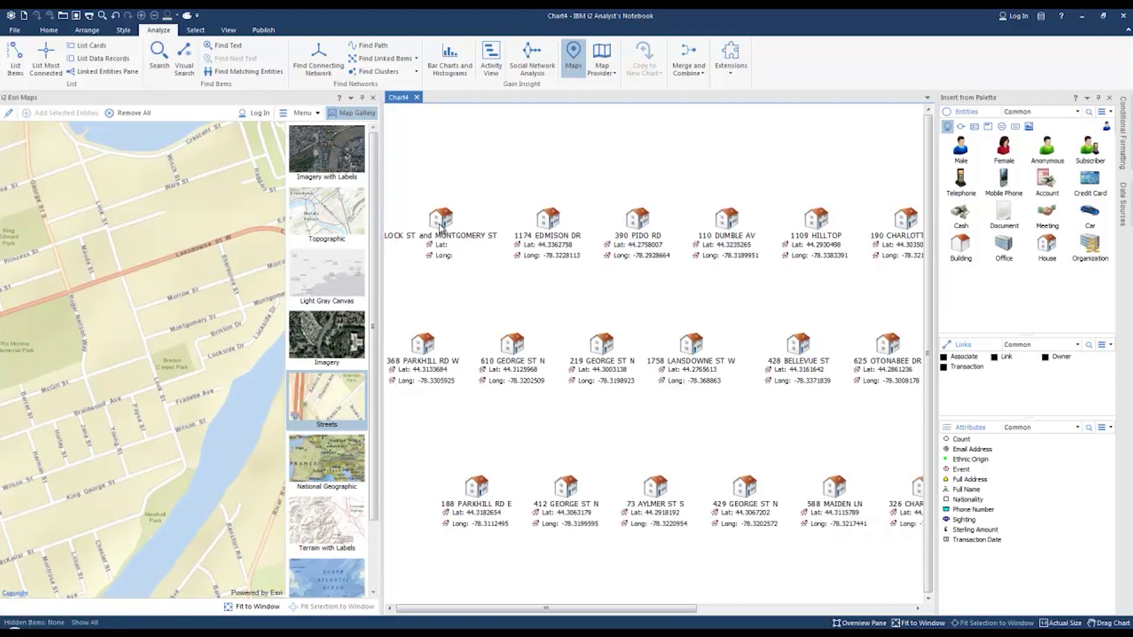
drag(440, 228, 144, 346)
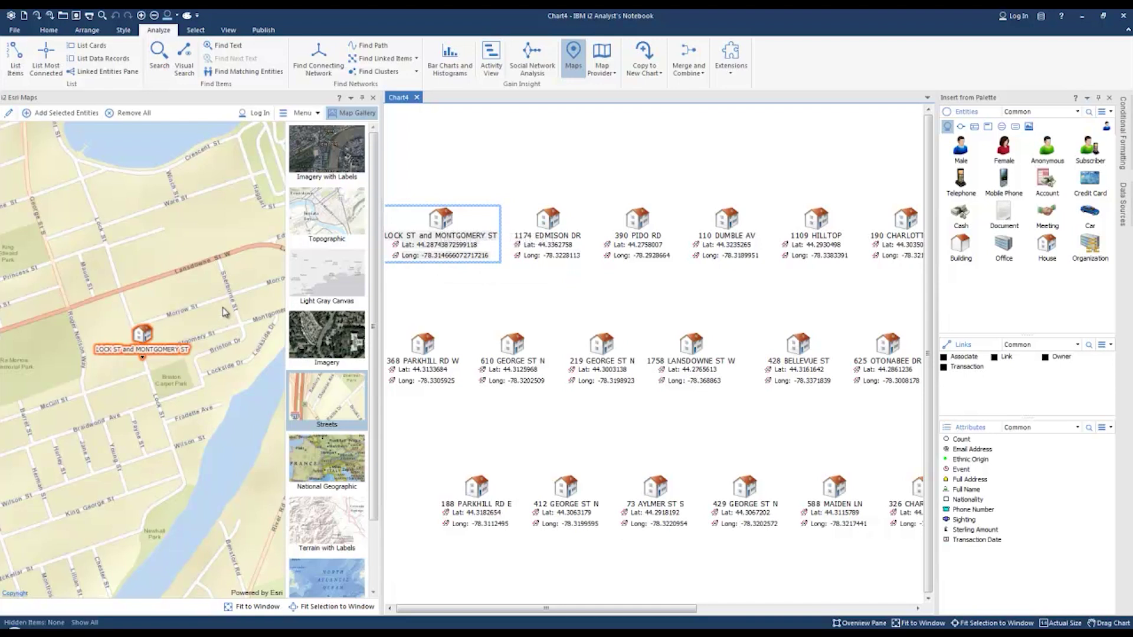
Deselect LOCK ST and zoom out until all seven Peterborough addresses, including MONTGOMERY ST, are visible.
click(204, 305)
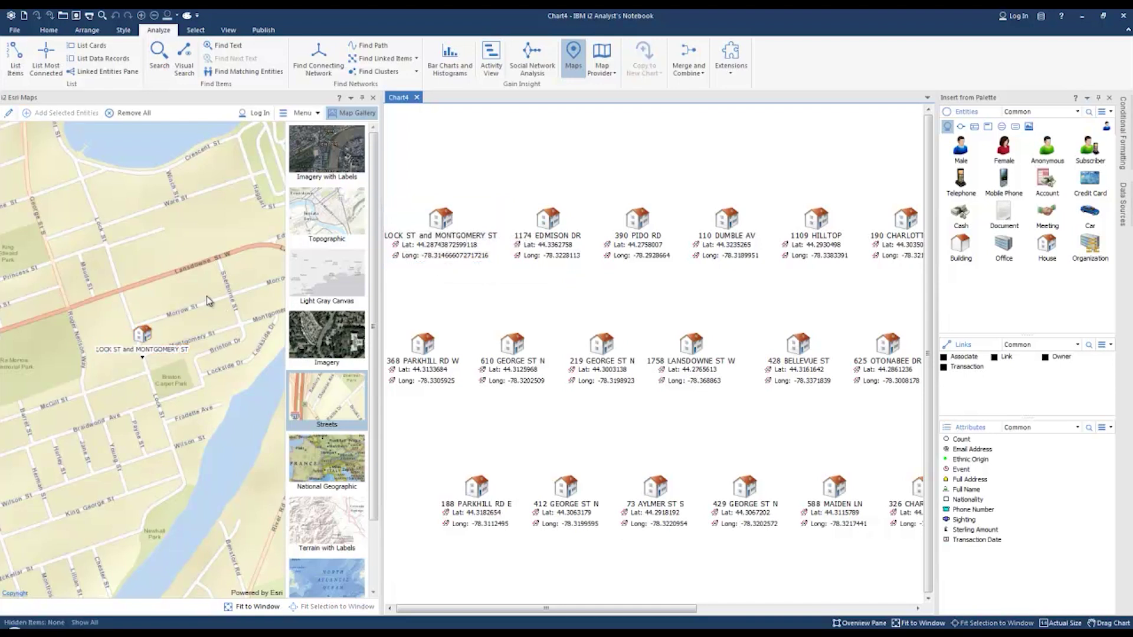
scroll(212, 292, down, 3)
scroll(221, 277, down, 3)
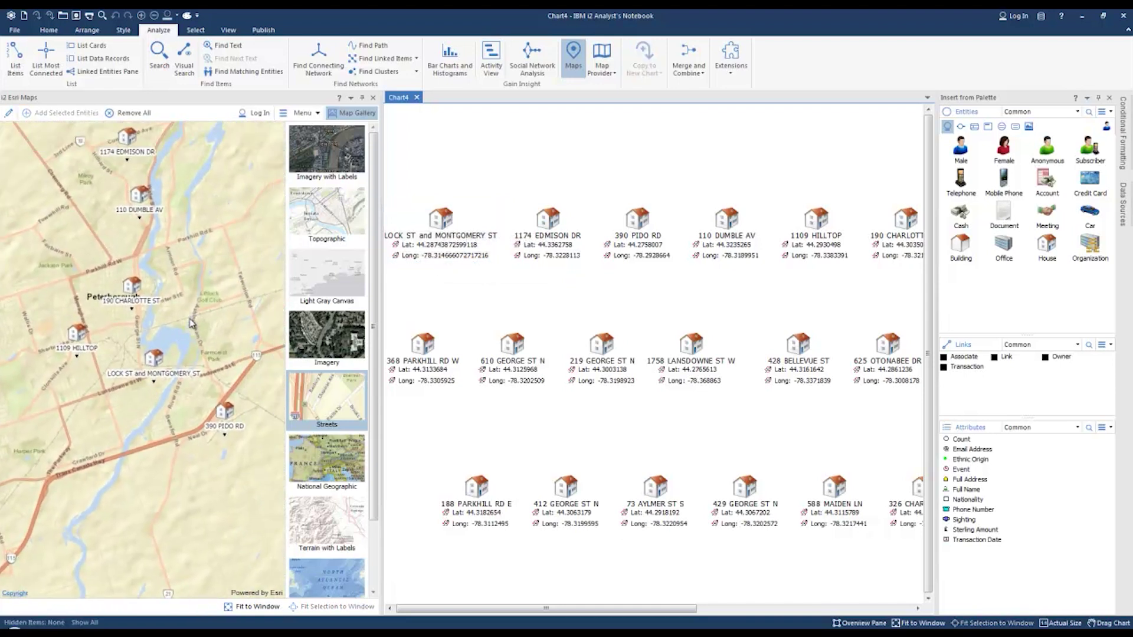